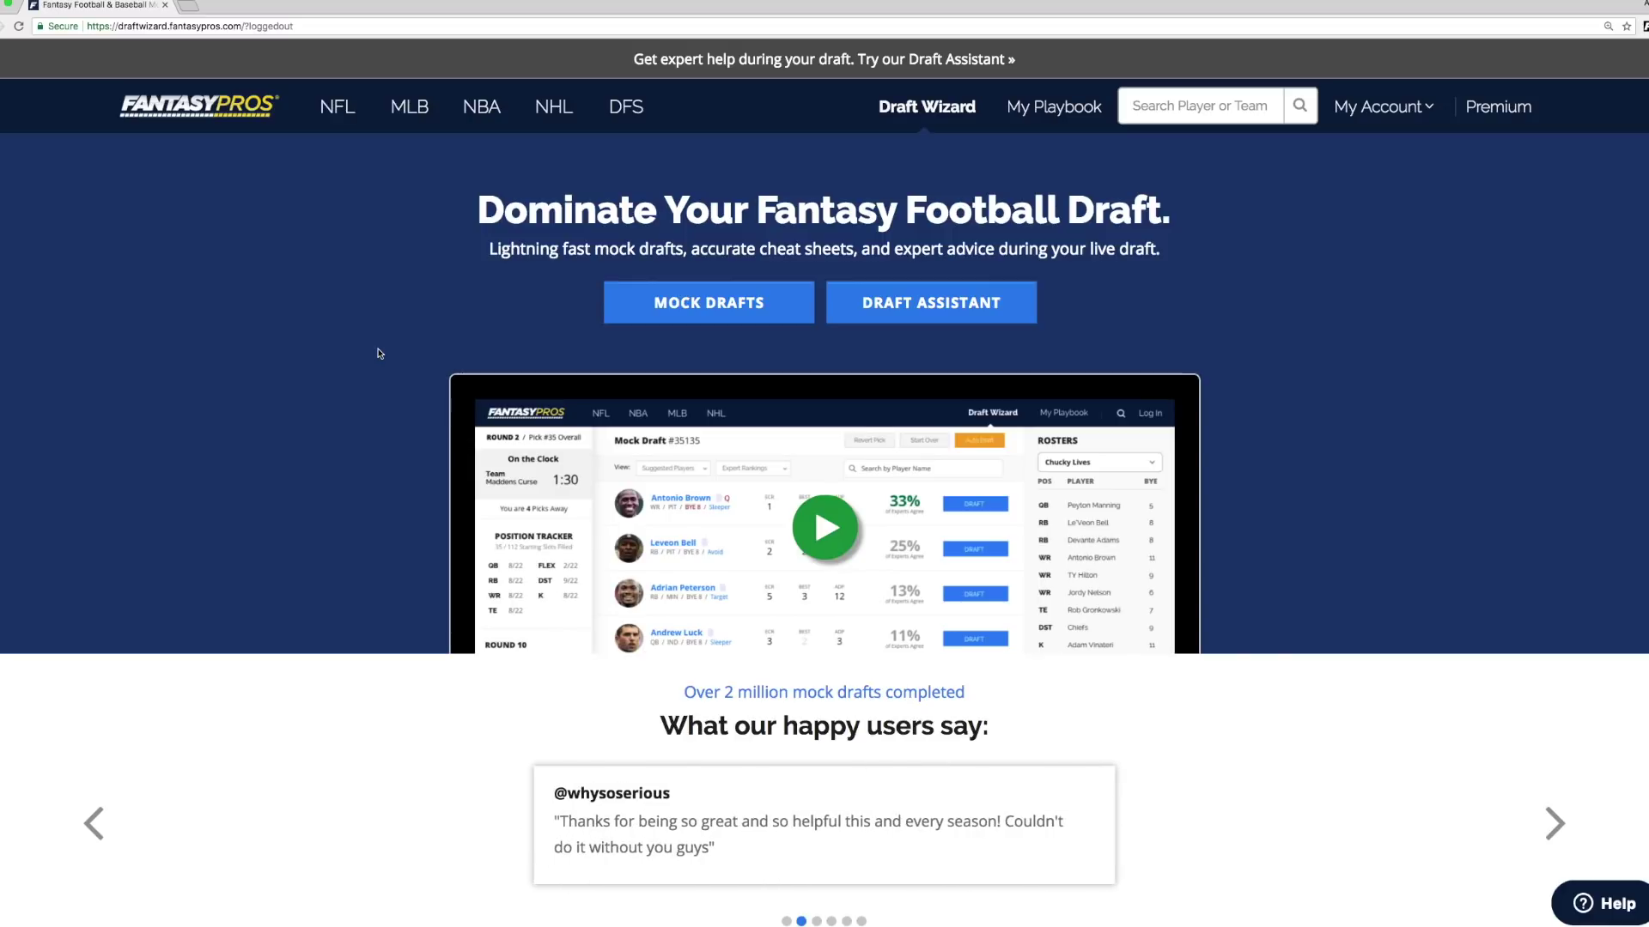
# - Log in to the existing FantasyPros account with its username and password
pyautogui.click(1341, 96)
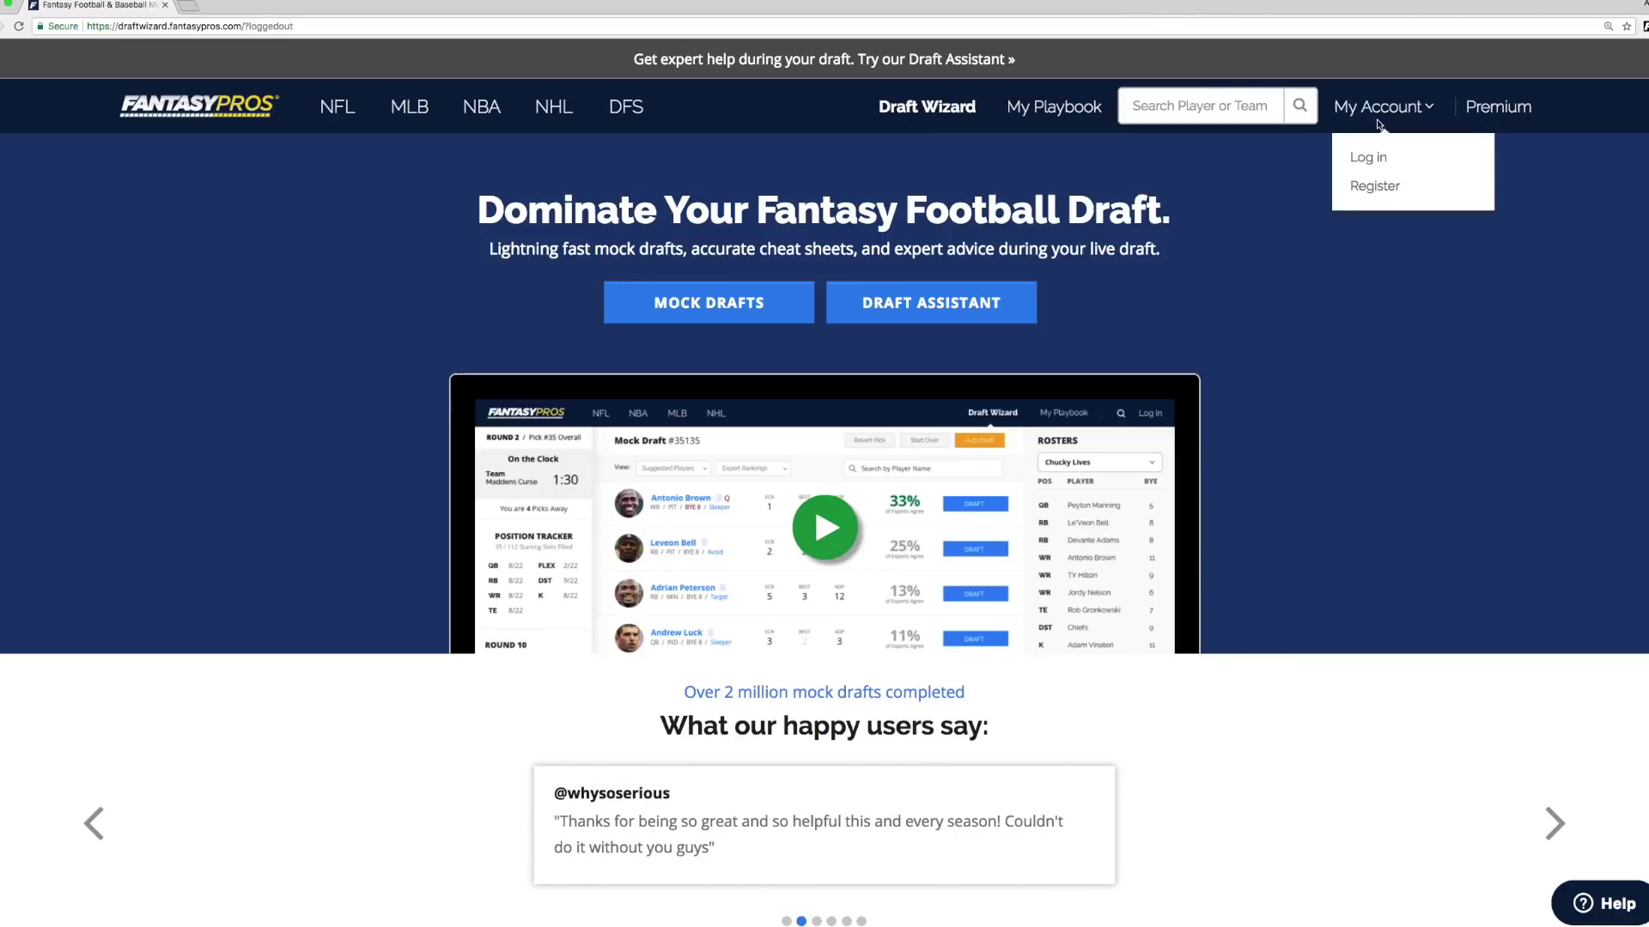
pyautogui.click(1373, 155)
pyautogui.click(729, 275)
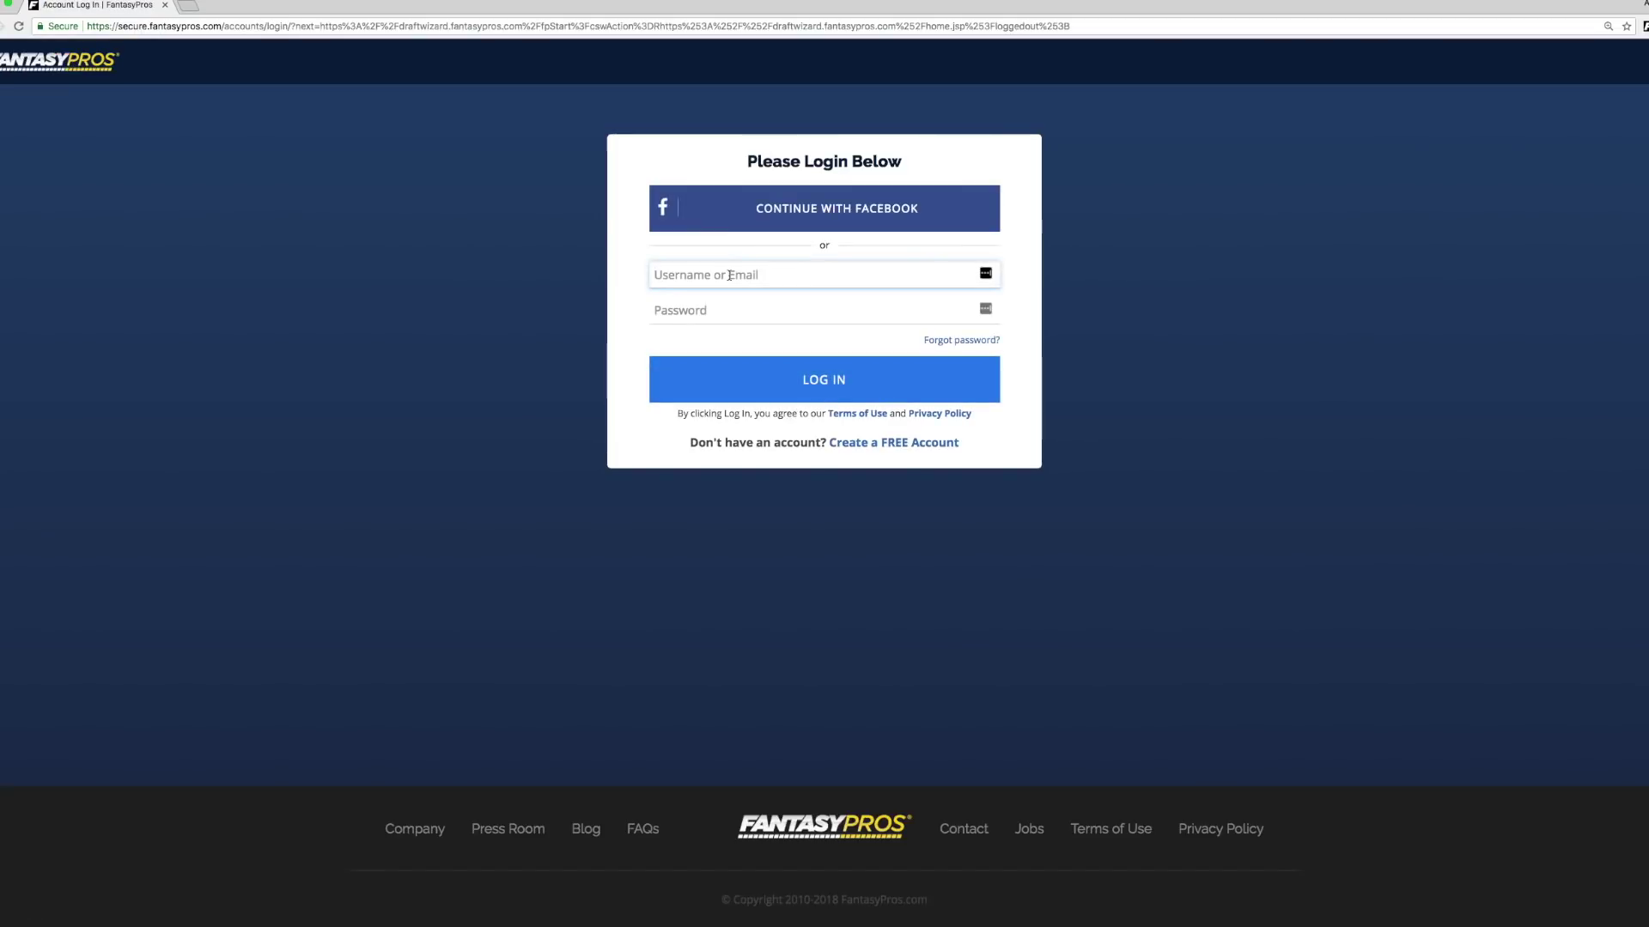
pyautogui.write('draftwizarddemo')
pyautogui.press('Tab')
pyautogui.write('•••••••')
pyautogui.press('Return')
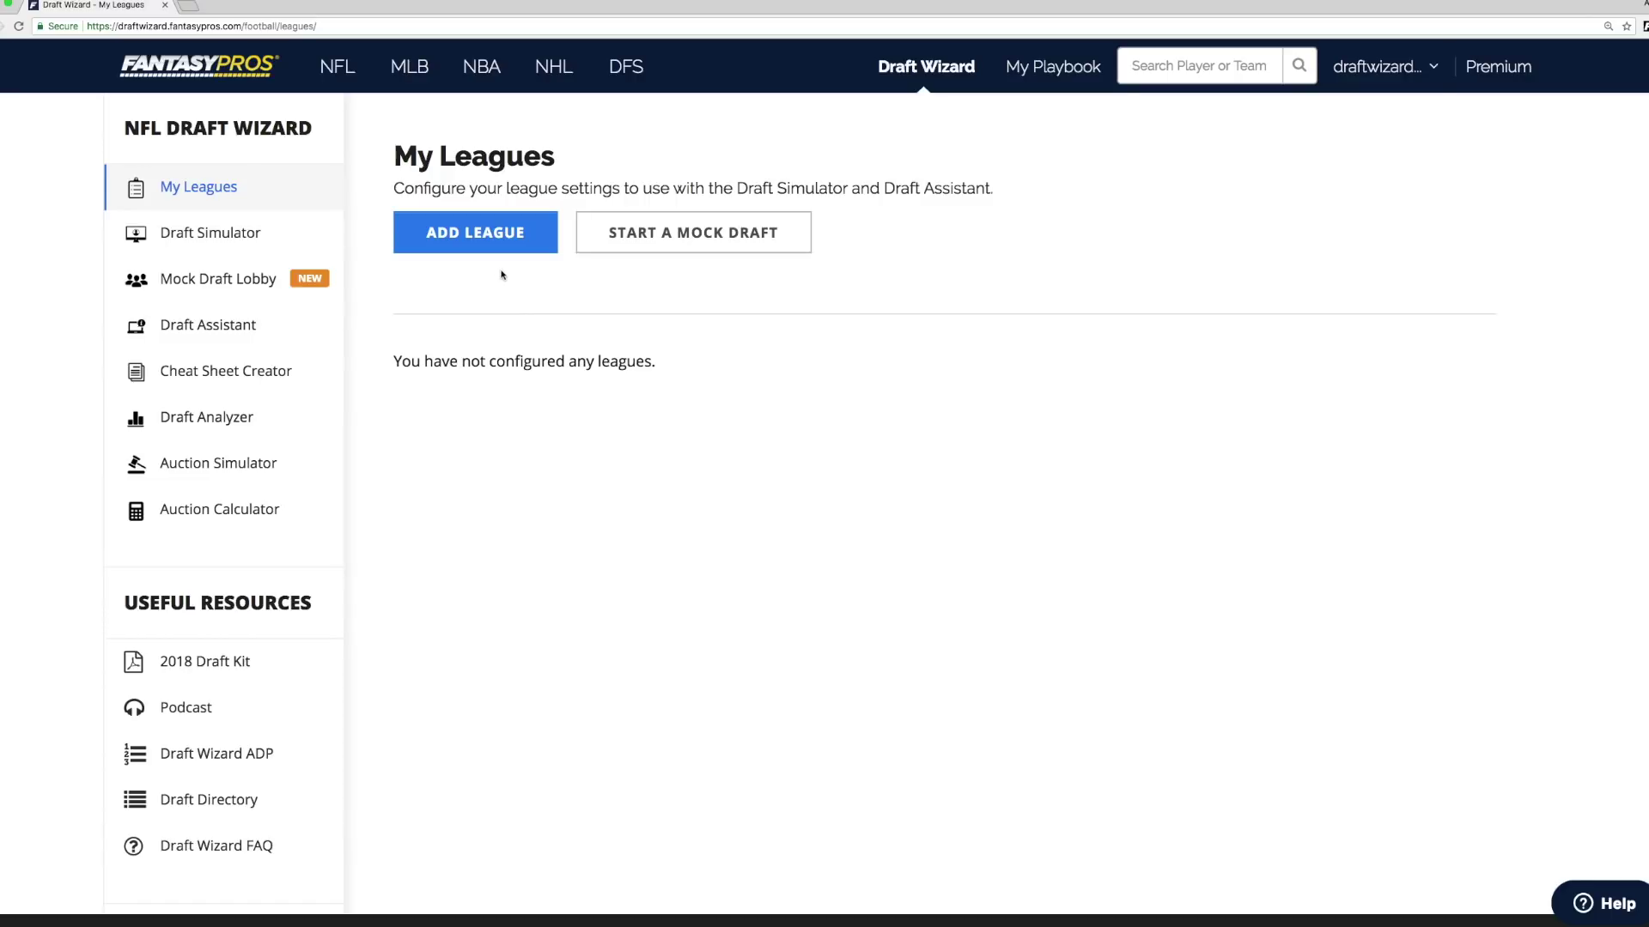
# - Add a new league with Yahoo as the draft host and start connecting to Yahoo to configure the draft
pyautogui.click(485, 235)
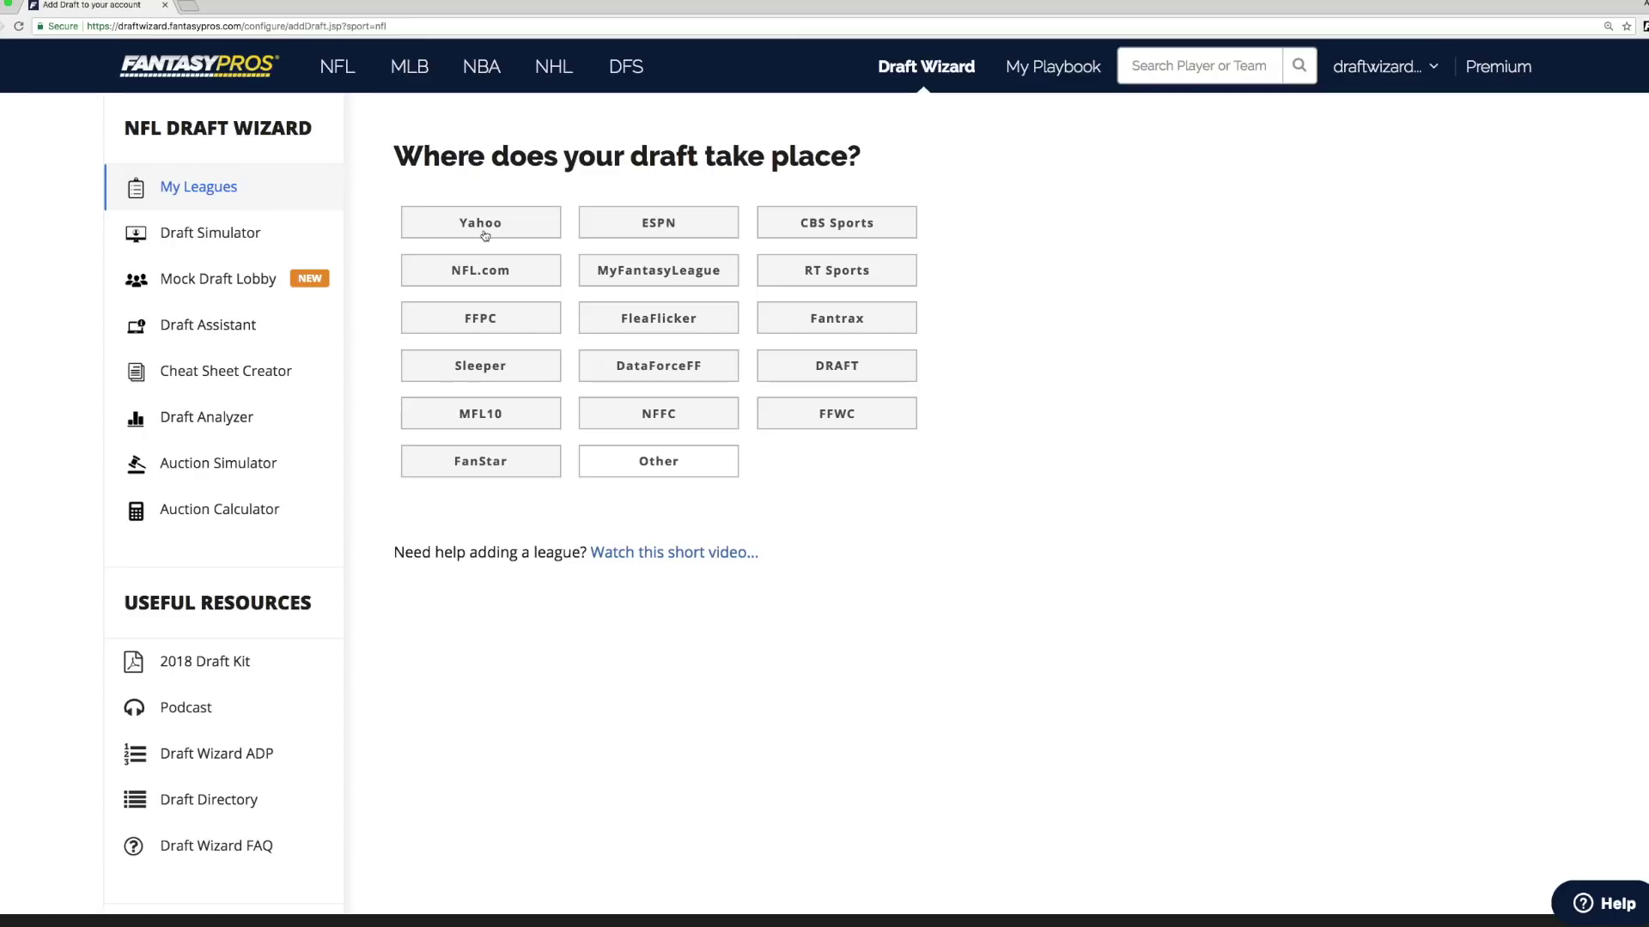
pyautogui.click(498, 227)
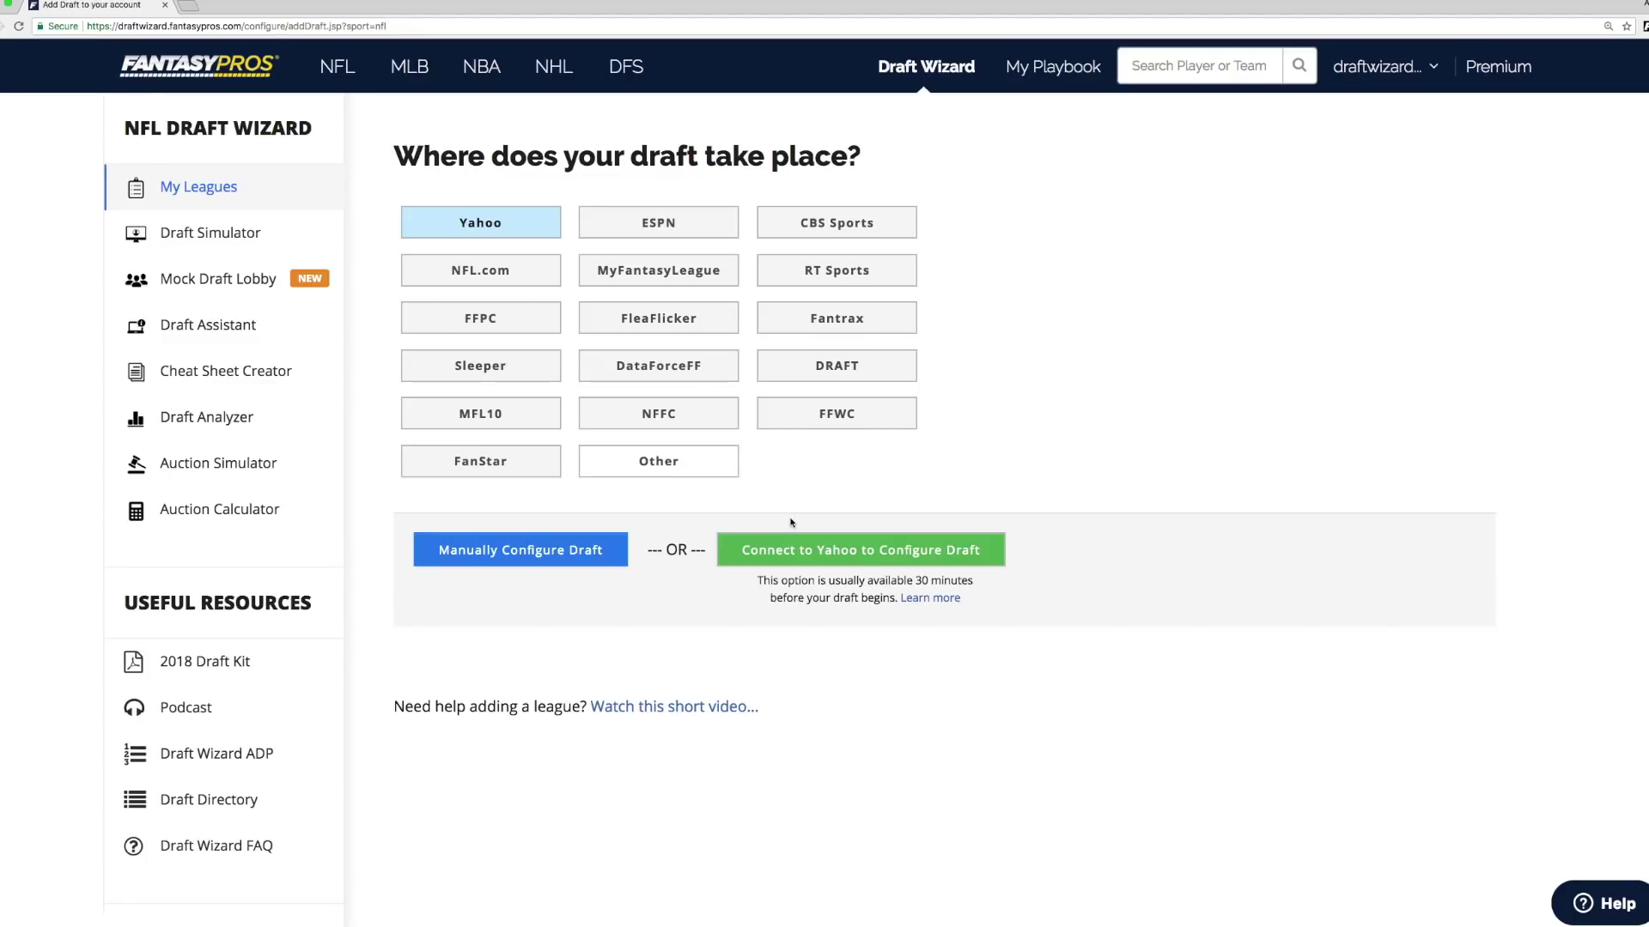
pyautogui.click(829, 550)
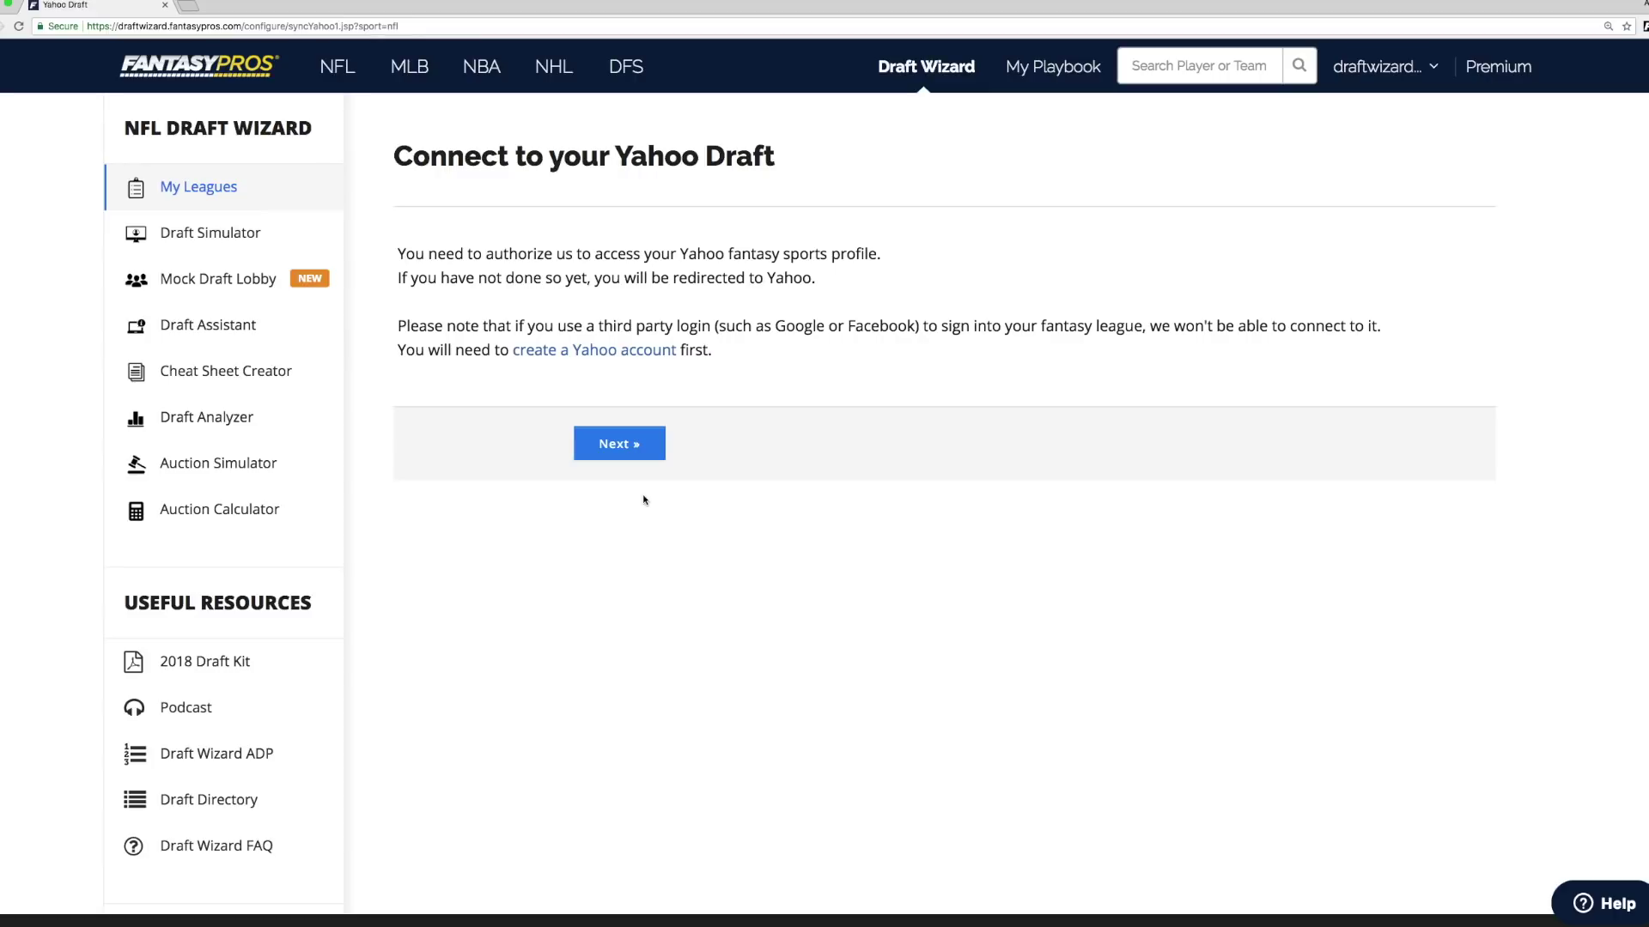
pyautogui.click(625, 453)
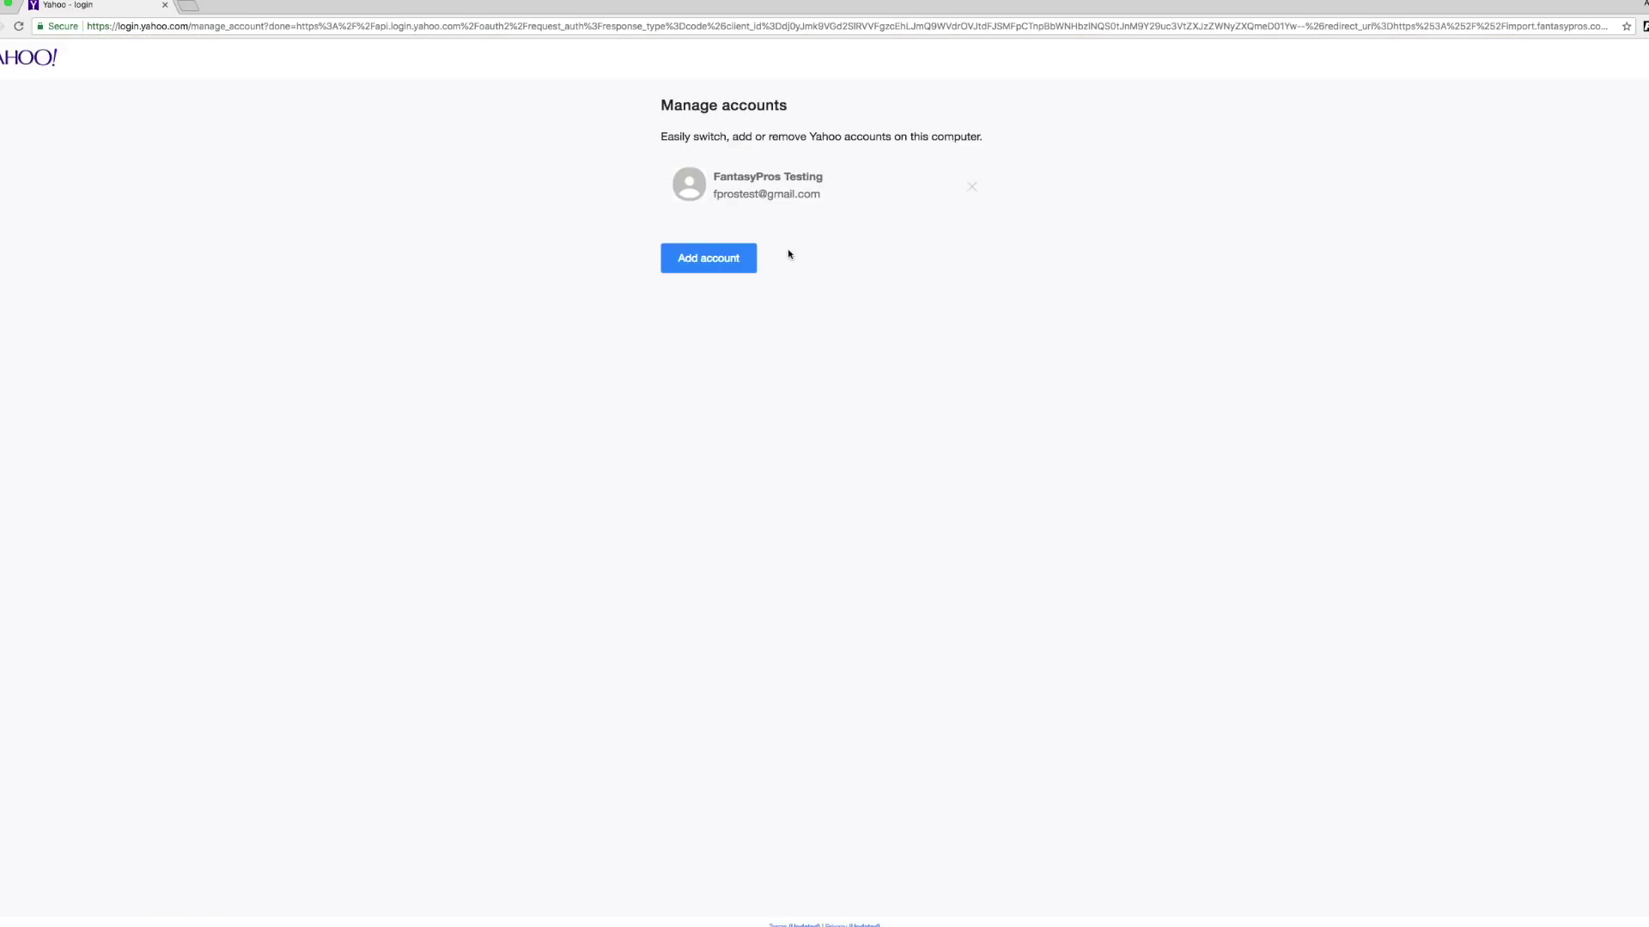
# - Sign in to the saved Yahoo account with its password and agree to give FantasyPros access to Yahoo Fantasy Sports
pyautogui.click(789, 194)
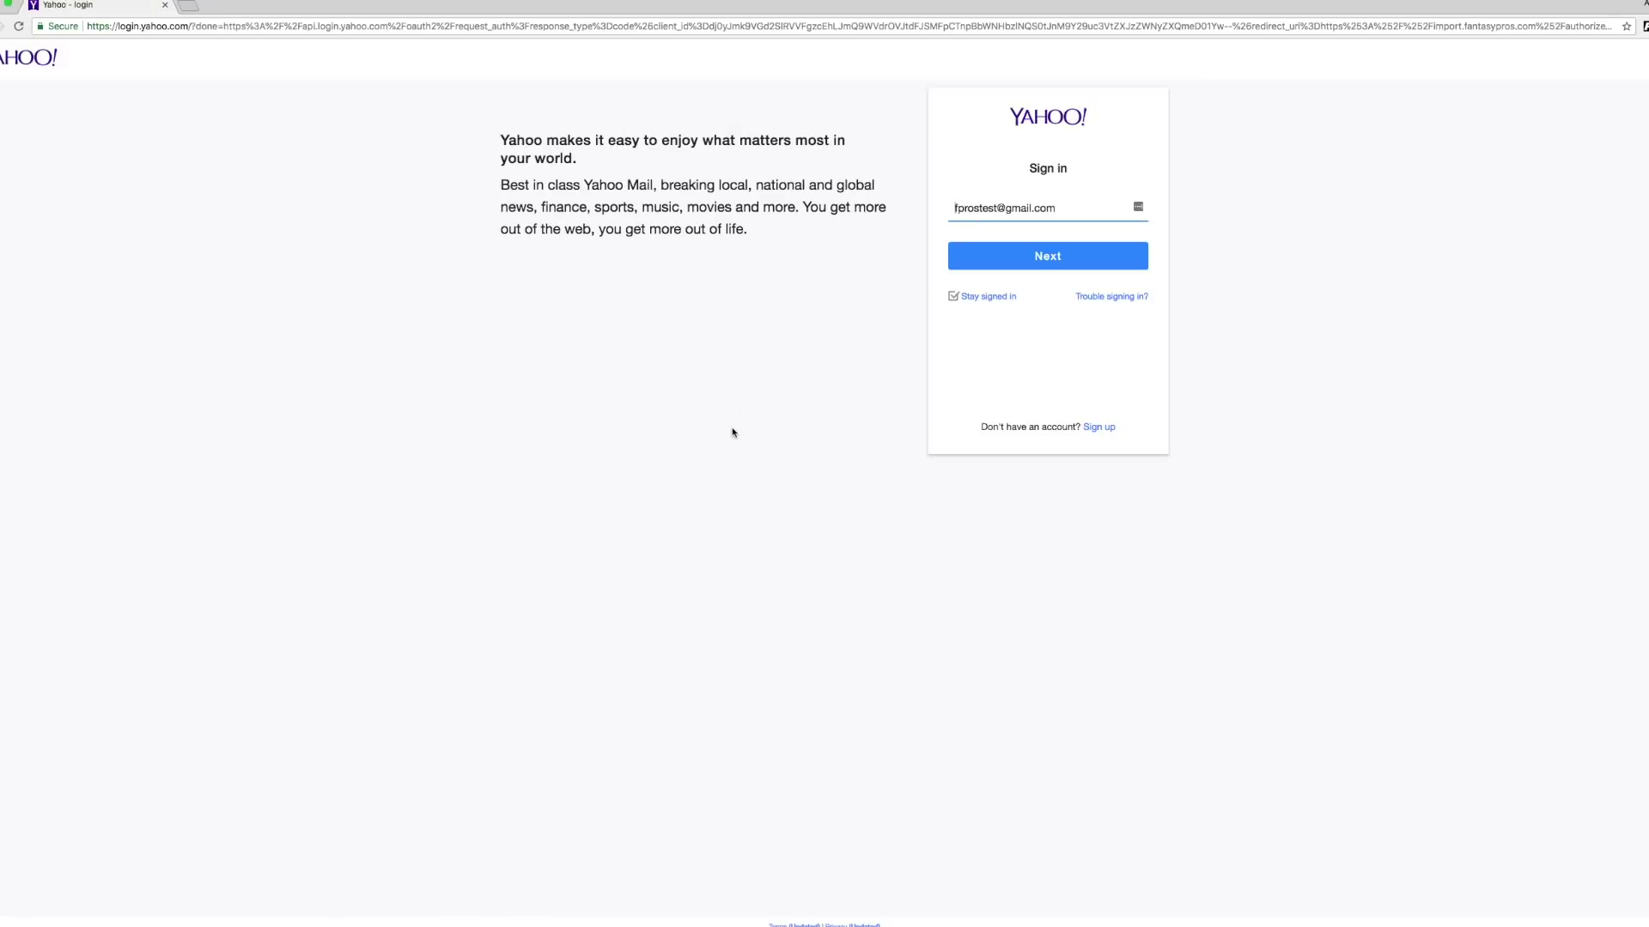
pyautogui.click(1037, 253)
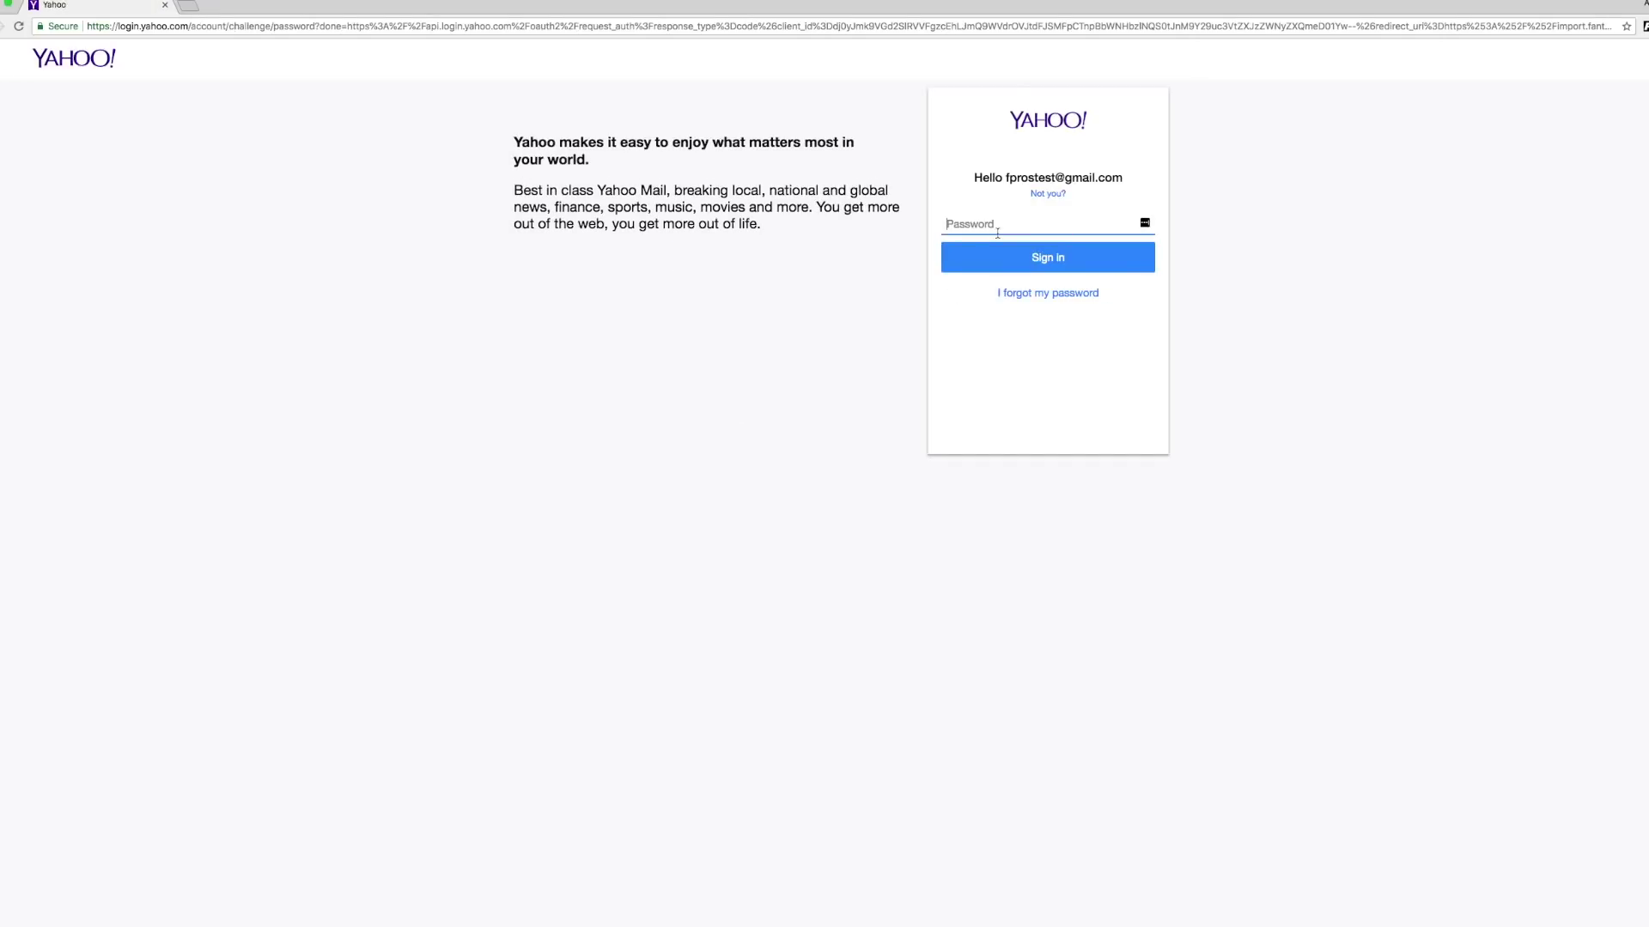
pyautogui.write('*******')
pyautogui.press('Return')
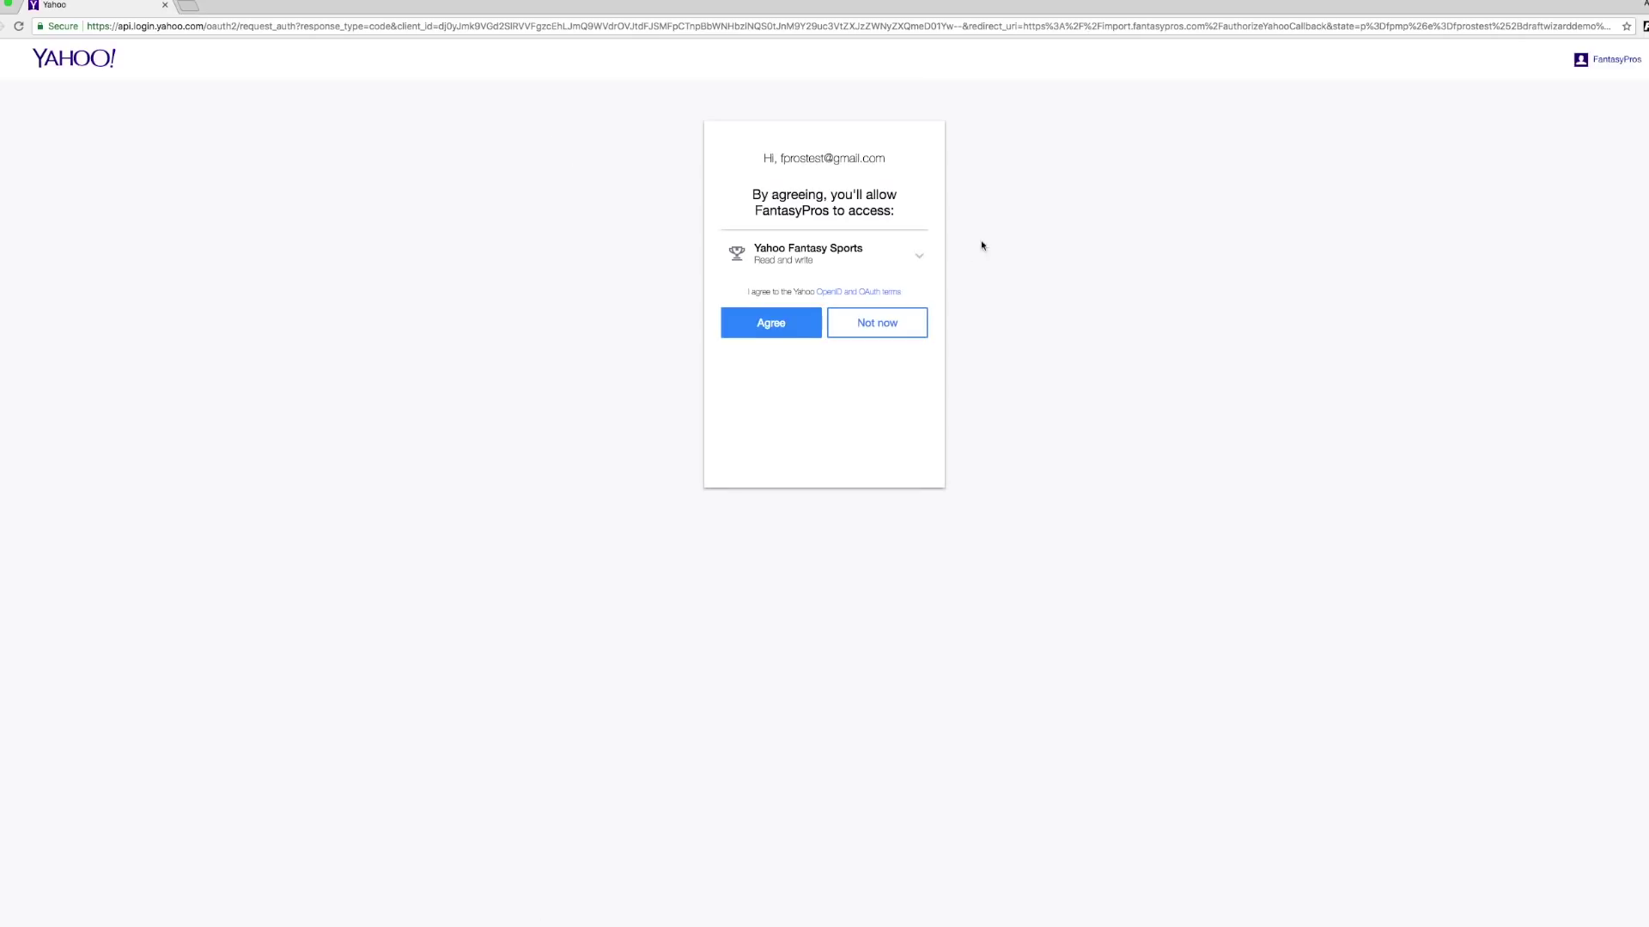
pyautogui.click(771, 321)
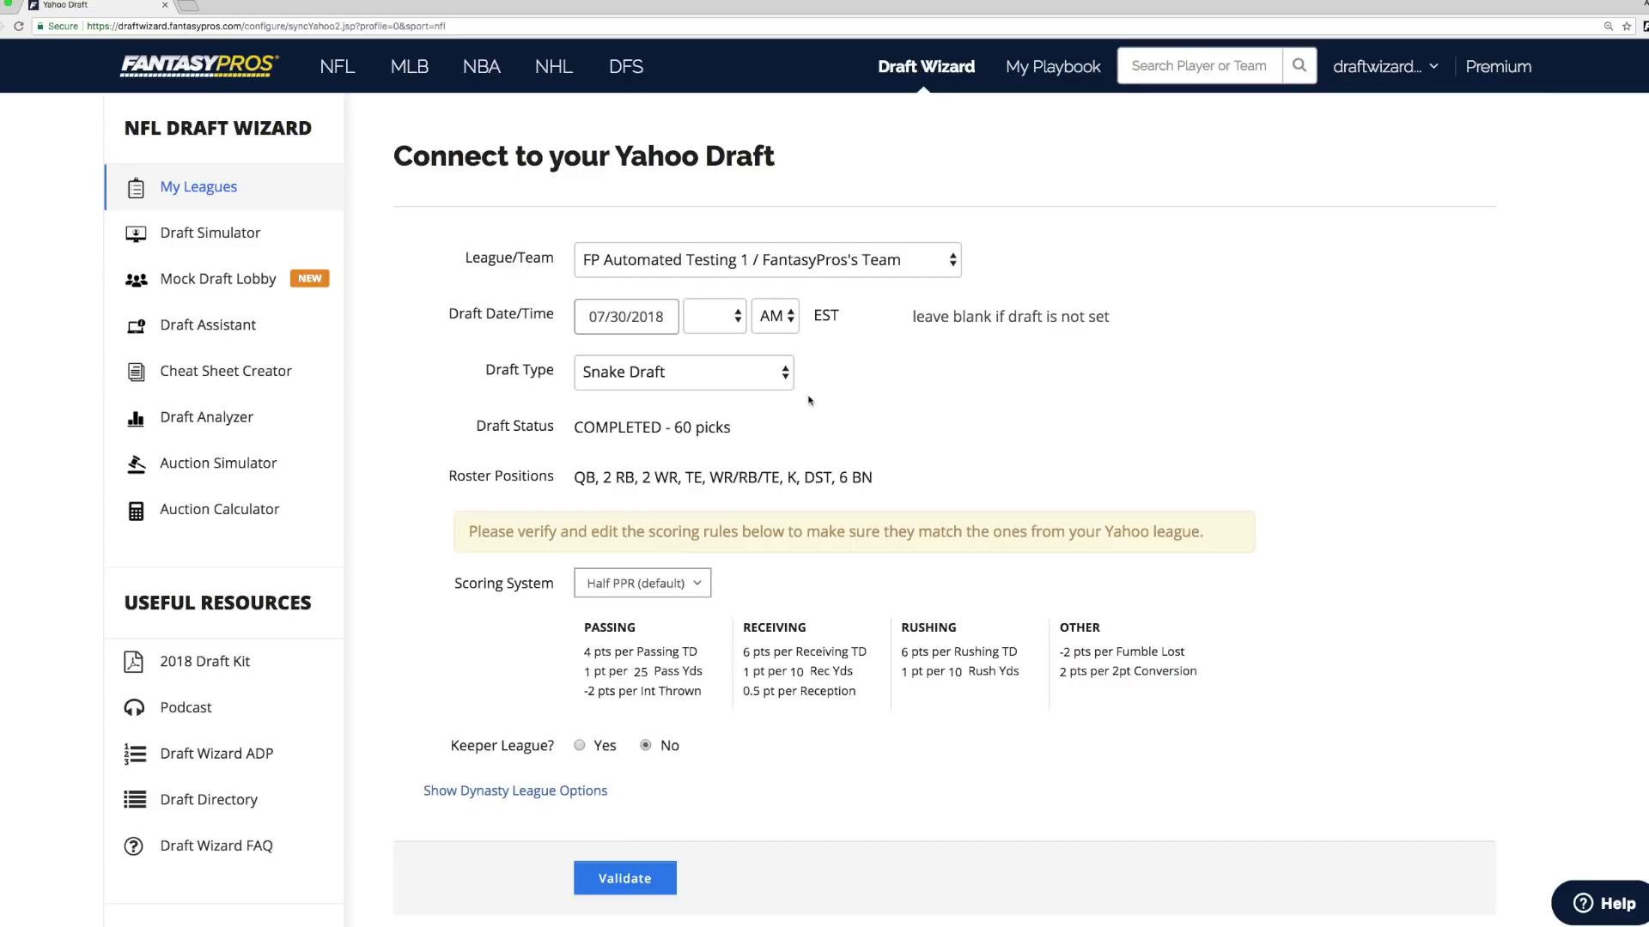
# - Choose Test League 2018-1 / FantasyPros's Team as the league, keep the draft type as Snake Draft, and validate the configuration
pyautogui.click(869, 262)
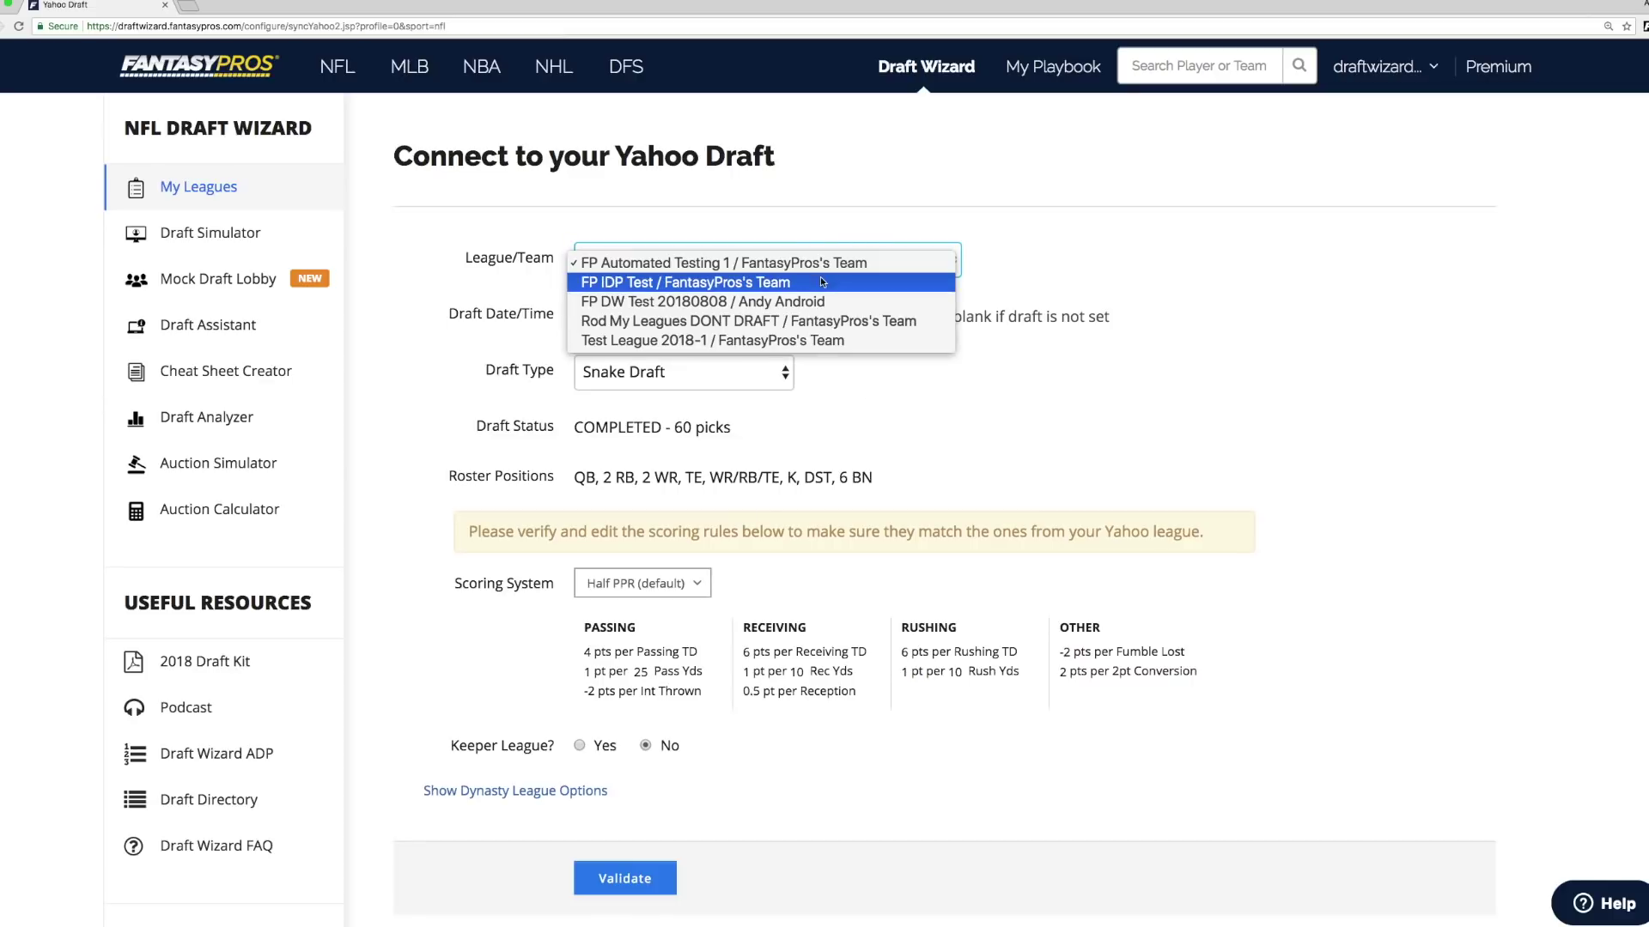
pyautogui.click(809, 343)
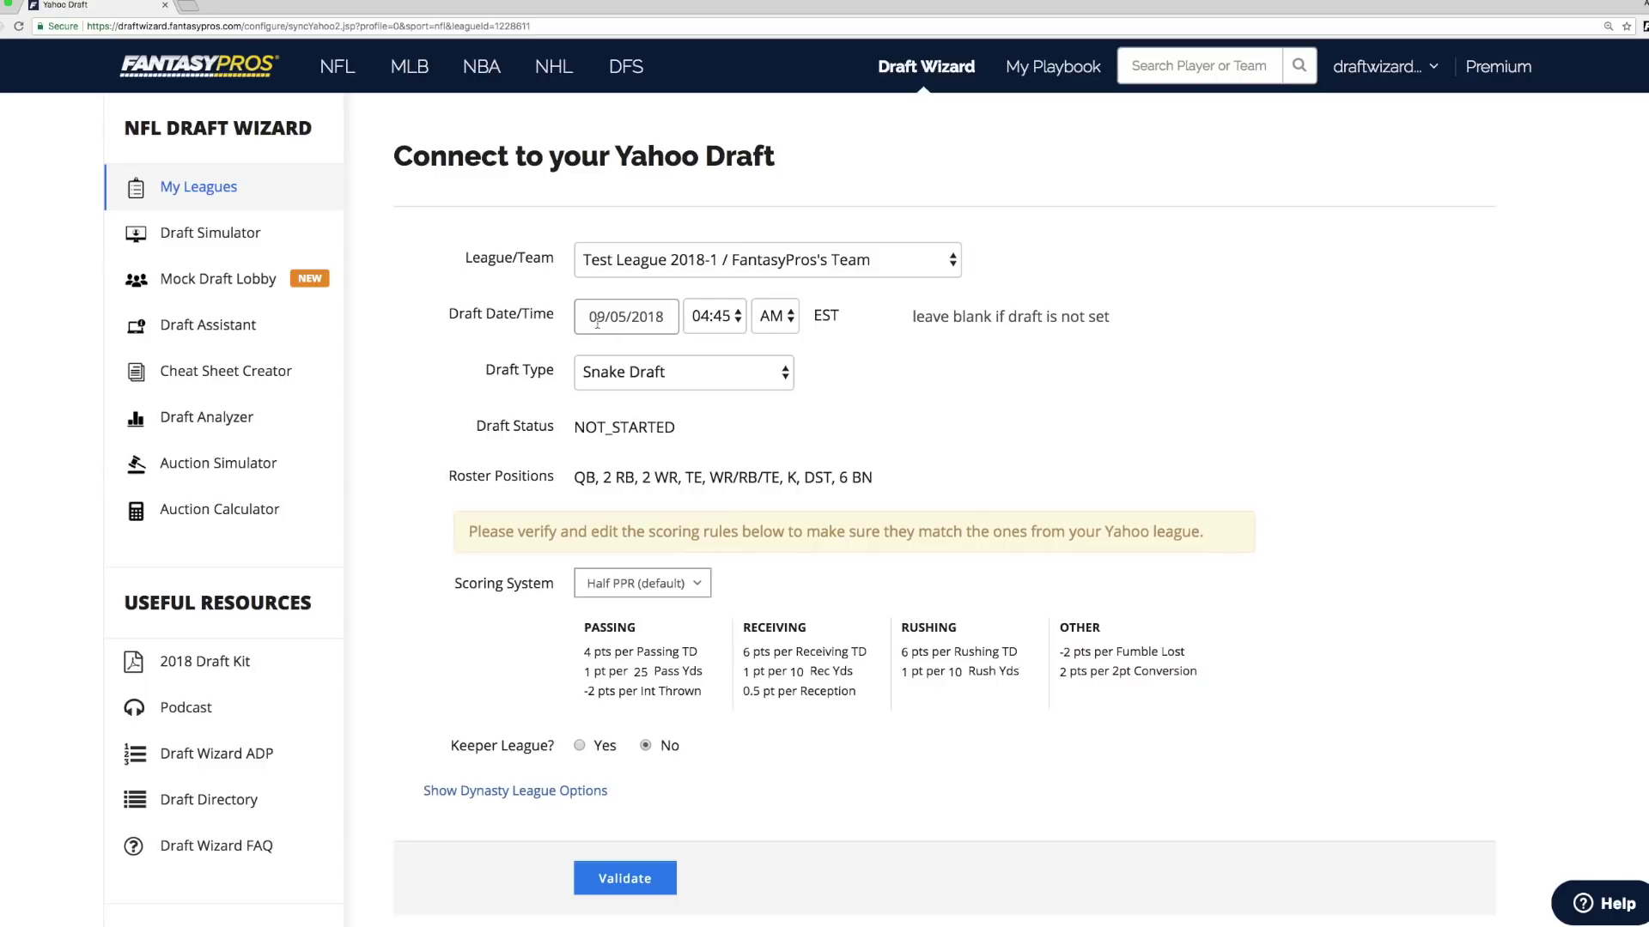
pyautogui.click(702, 386)
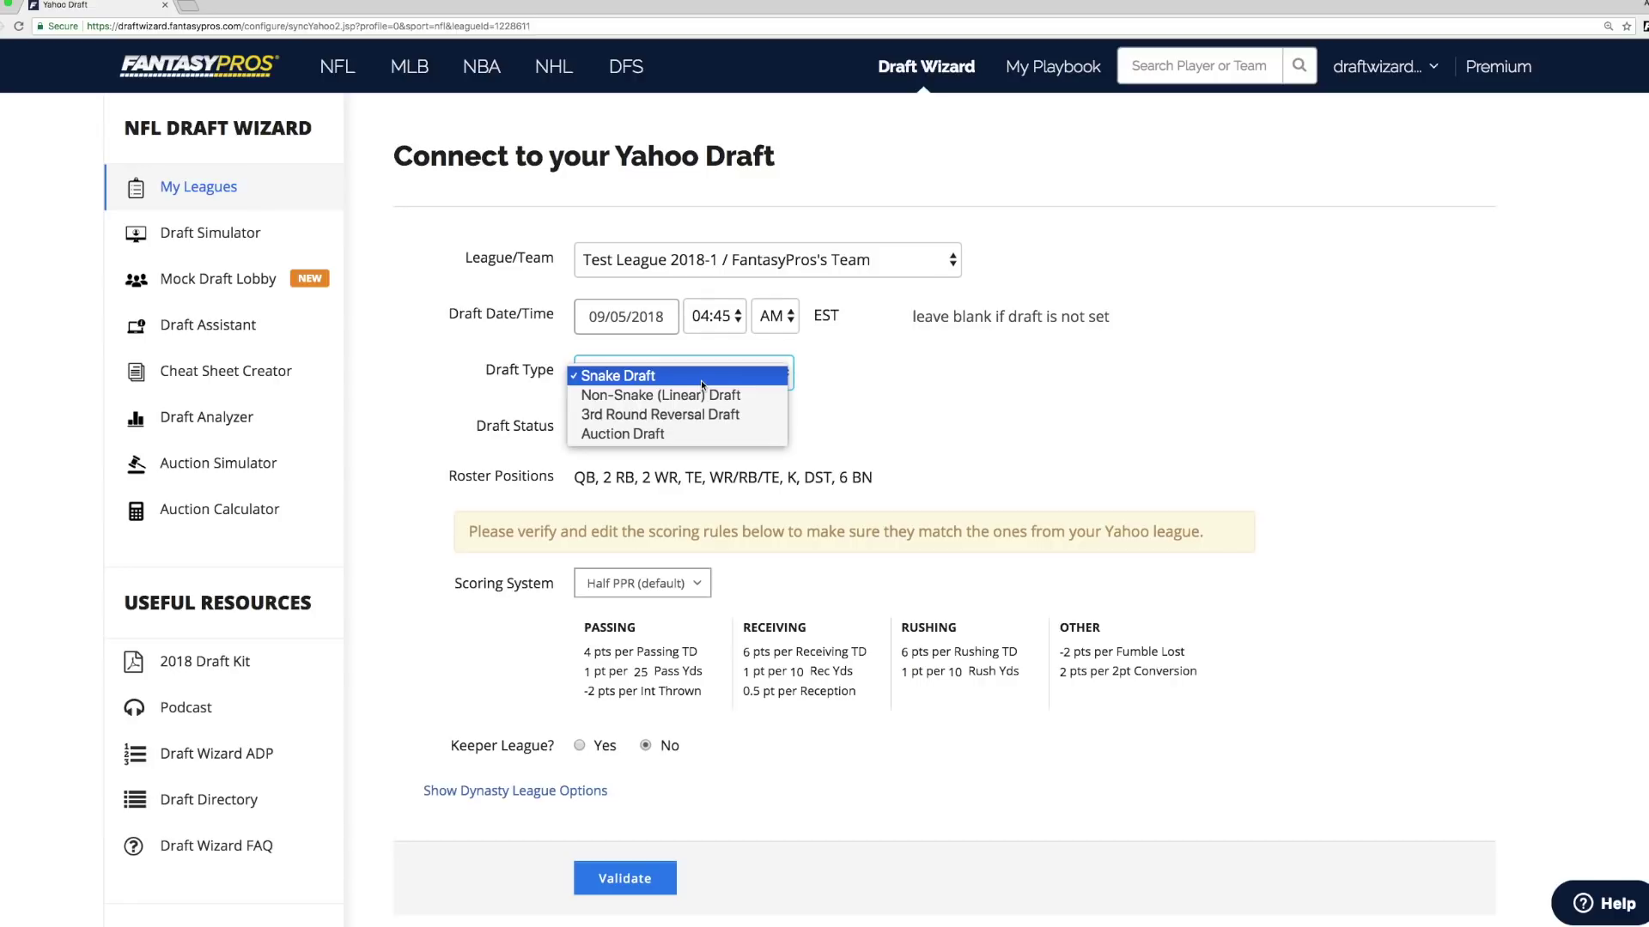
pyautogui.click(966, 389)
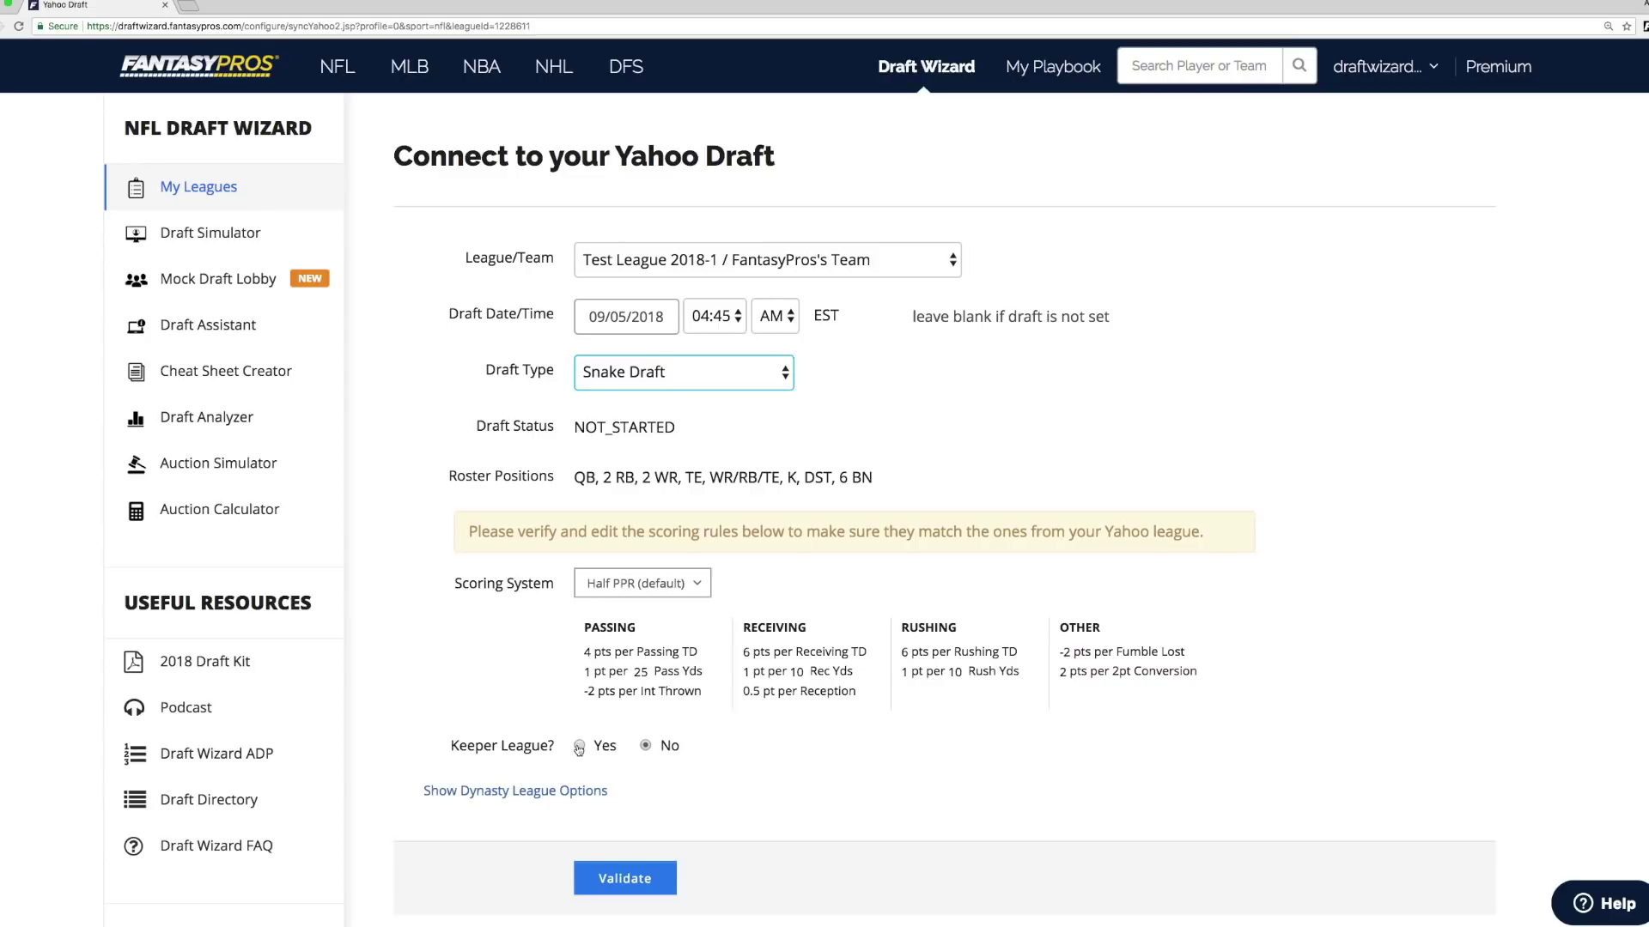
pyautogui.click(615, 892)
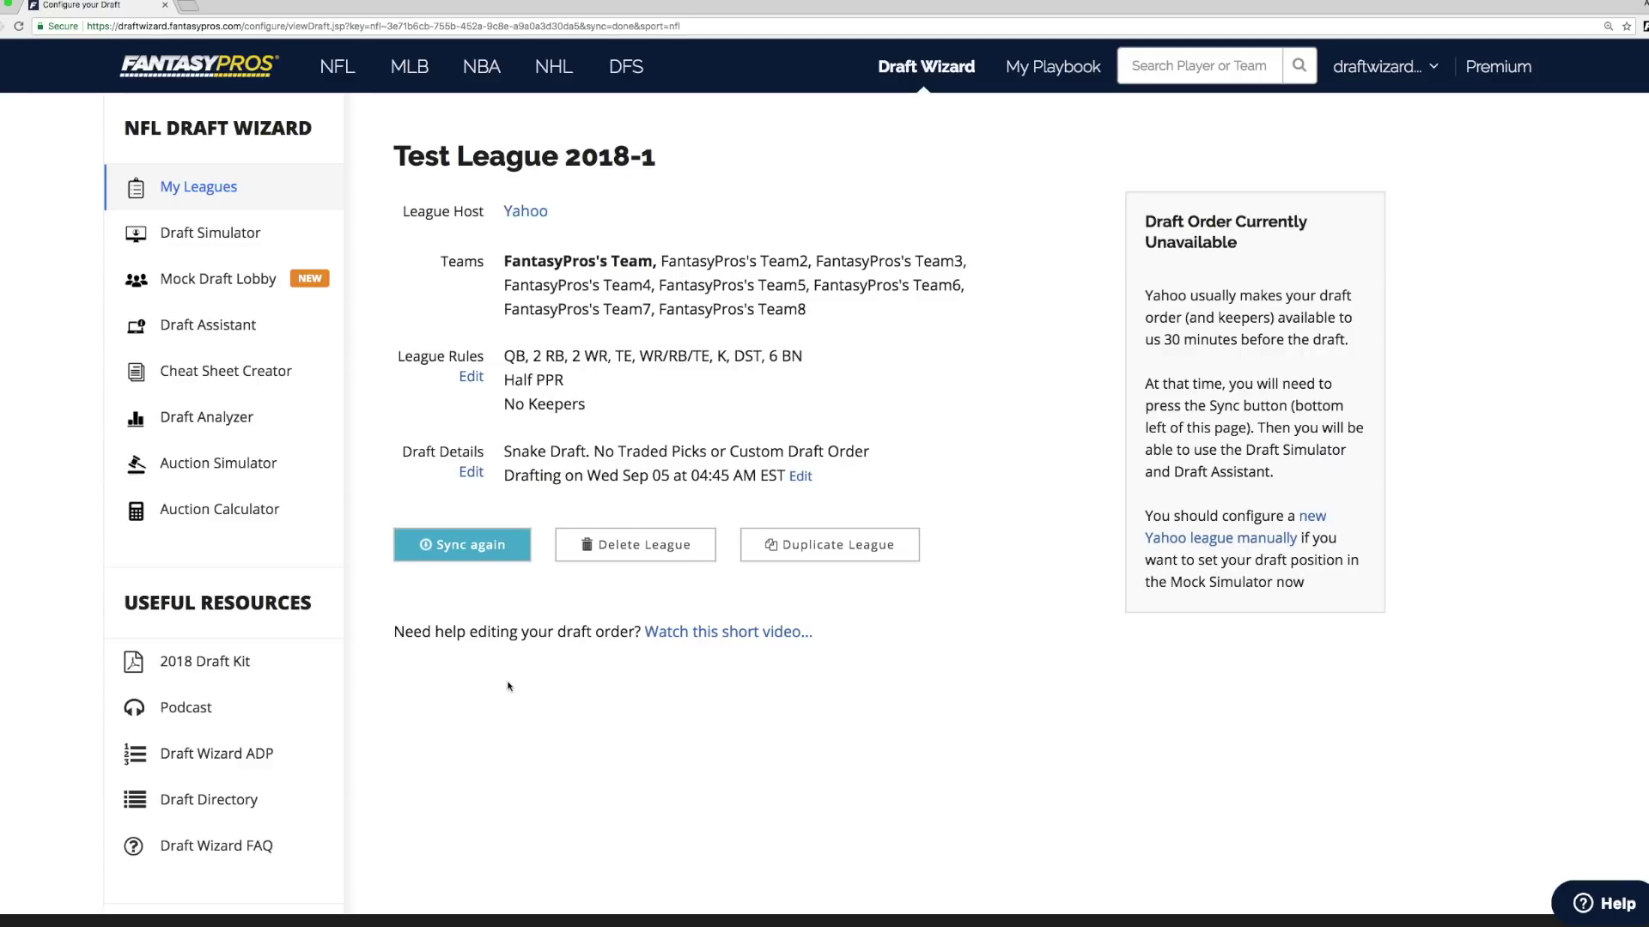
# - Duplicate Test League 2018-1 with FantasyPros's Team moved to third in the draft order, and save the copy
pyautogui.click(471, 548)
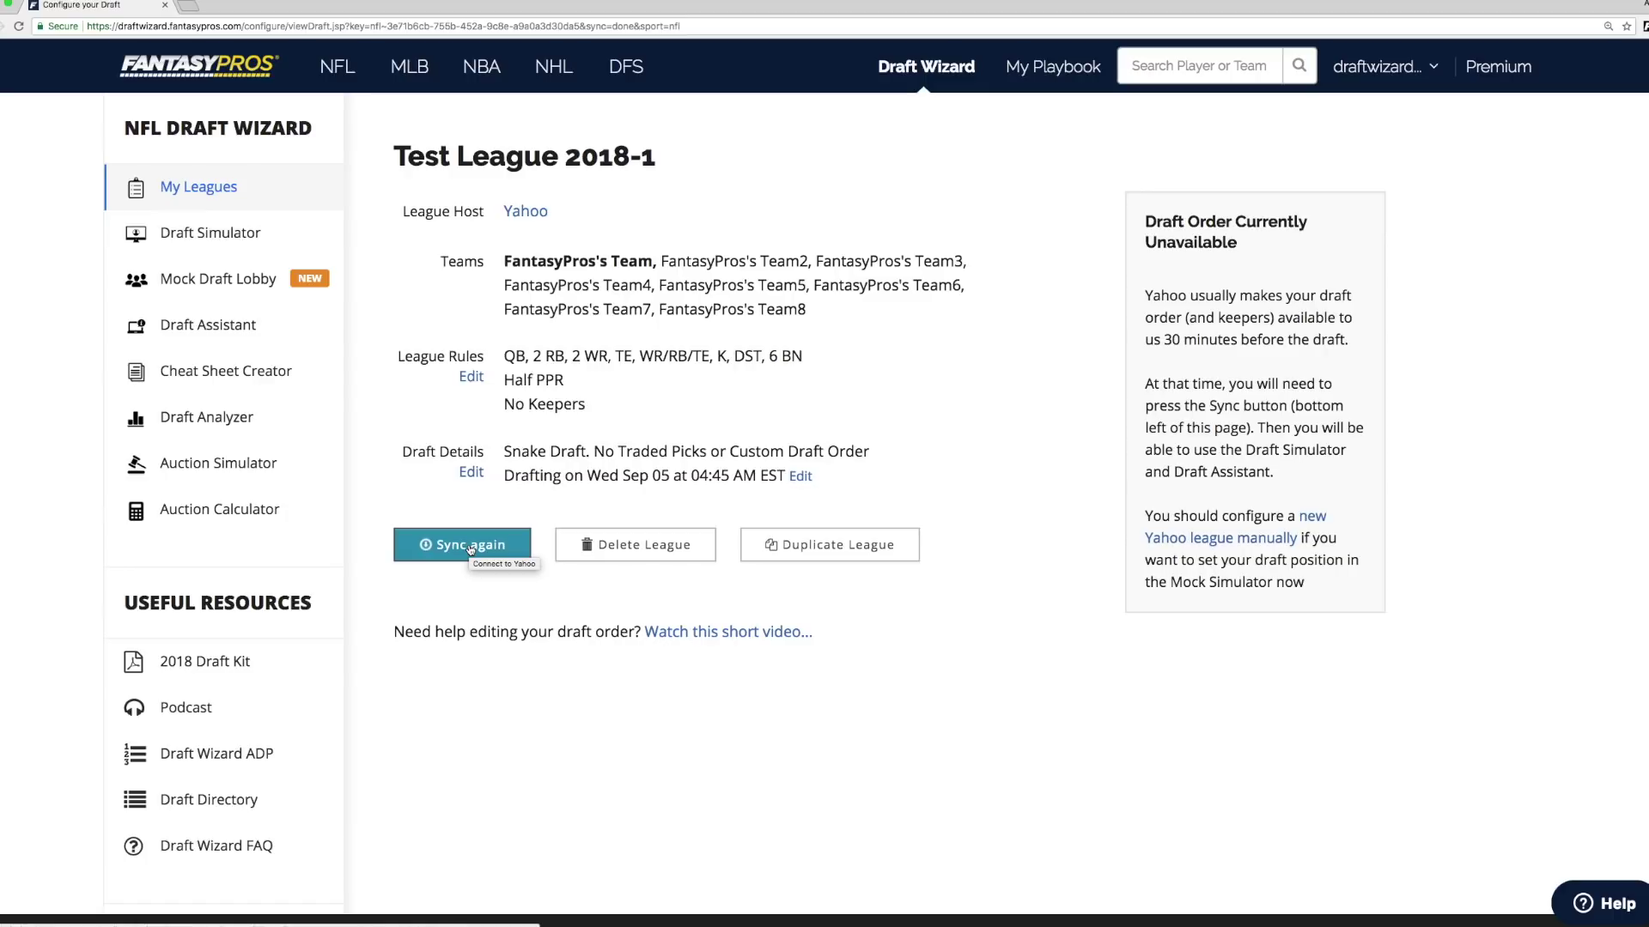
pyautogui.click(850, 547)
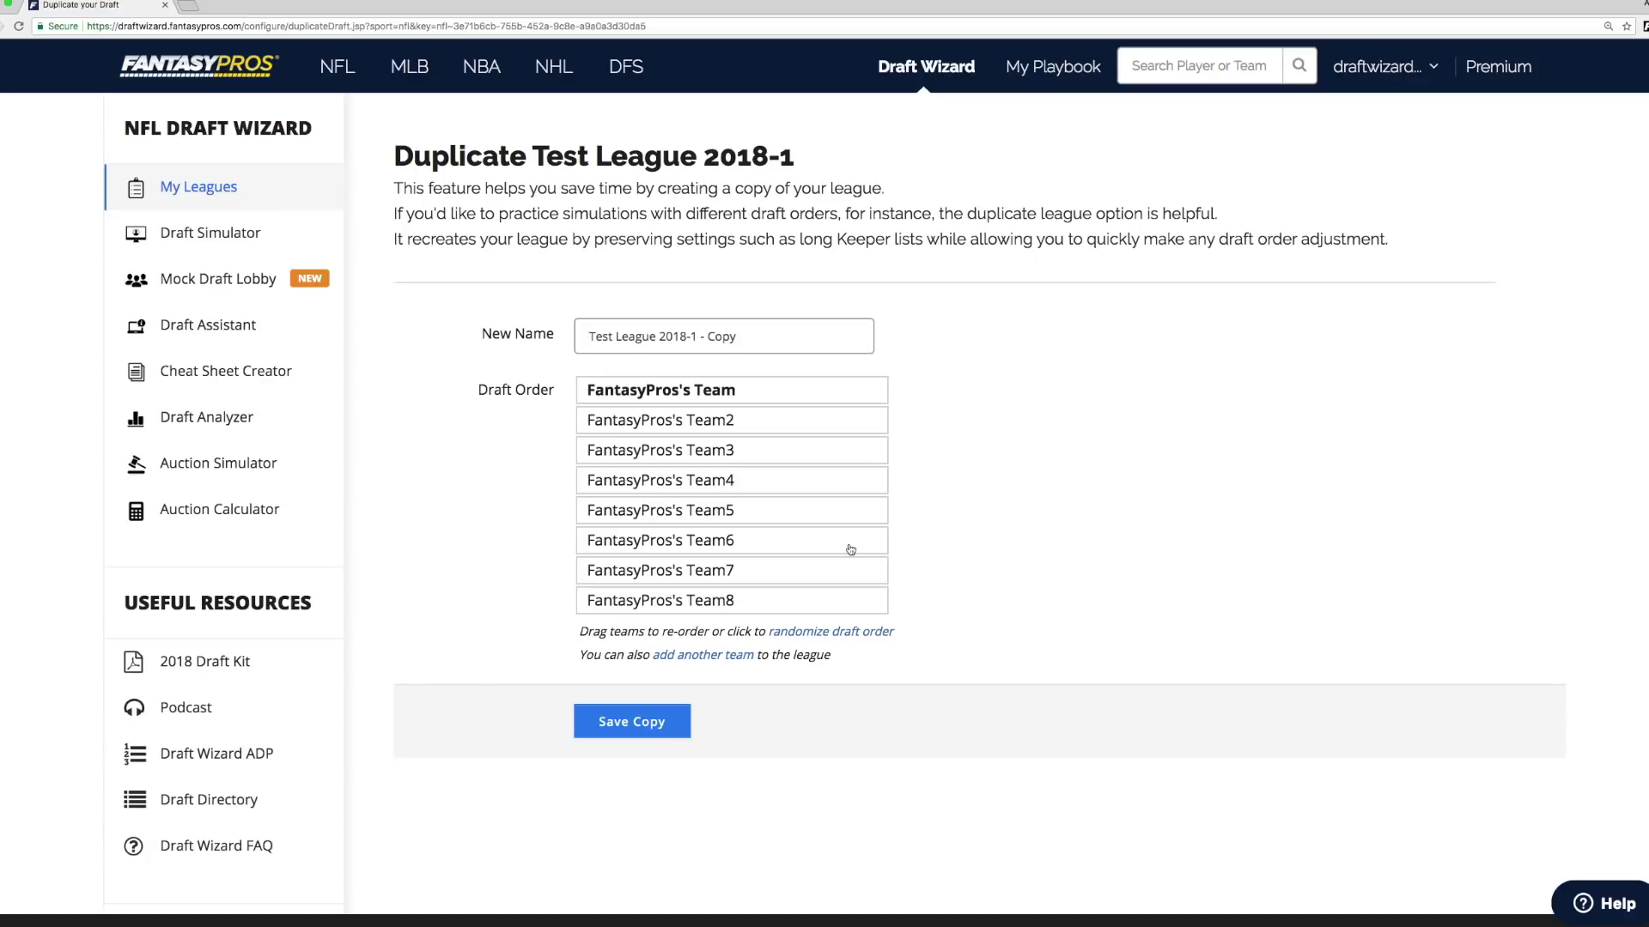
pyautogui.moveTo(692, 384); pyautogui.dragTo(689, 477)
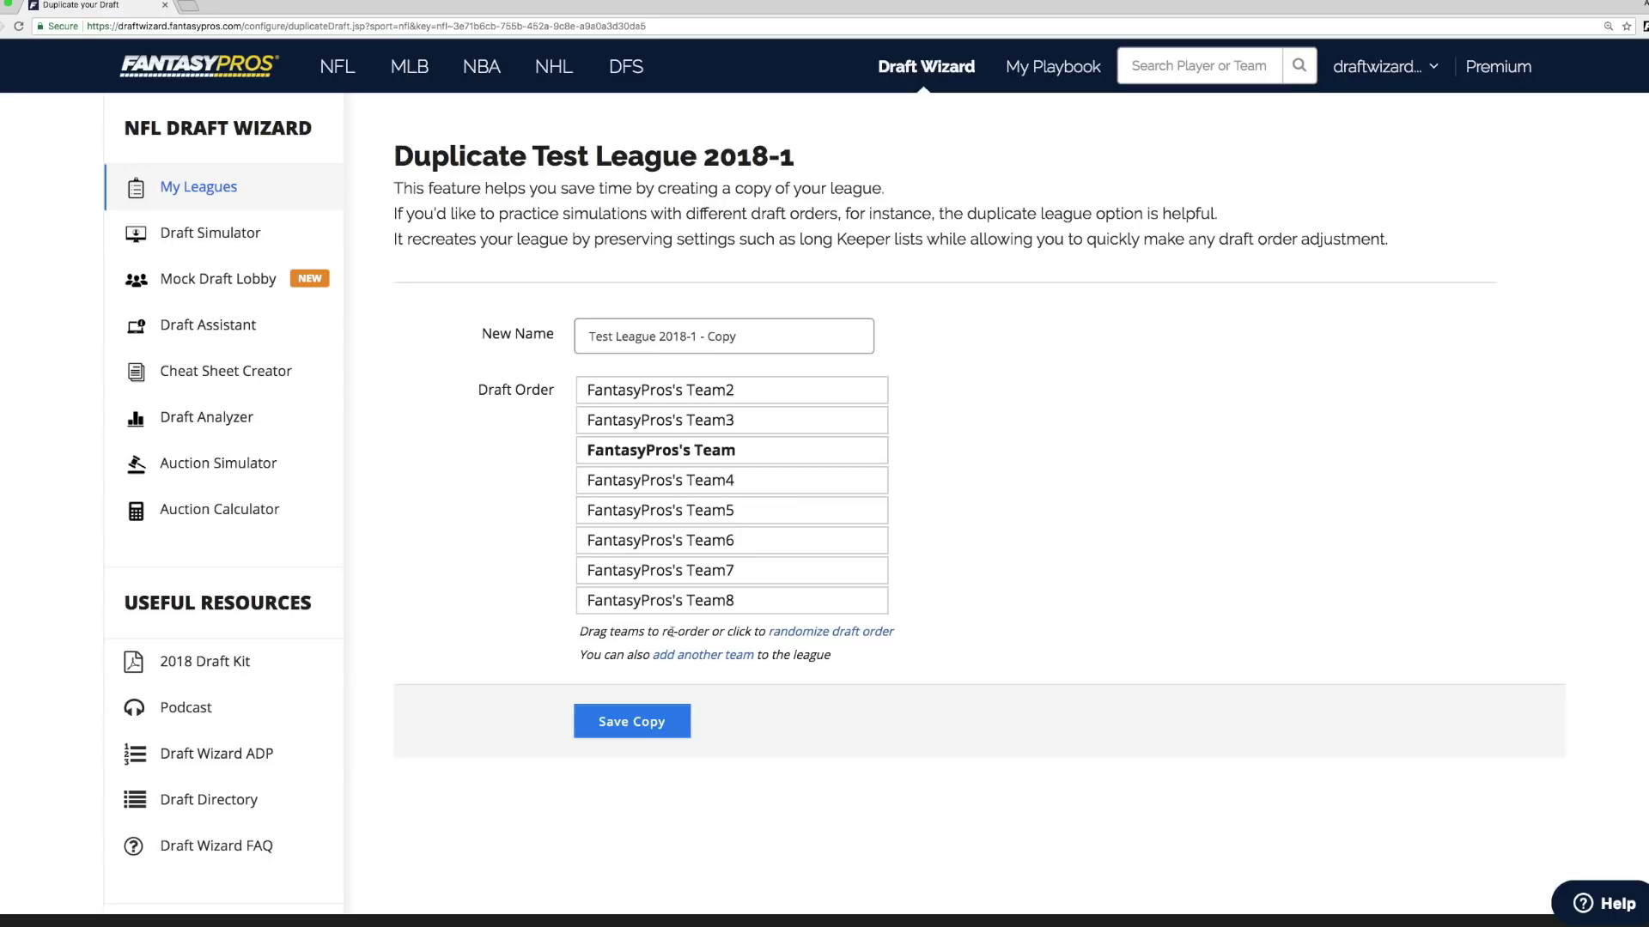
pyautogui.click(645, 723)
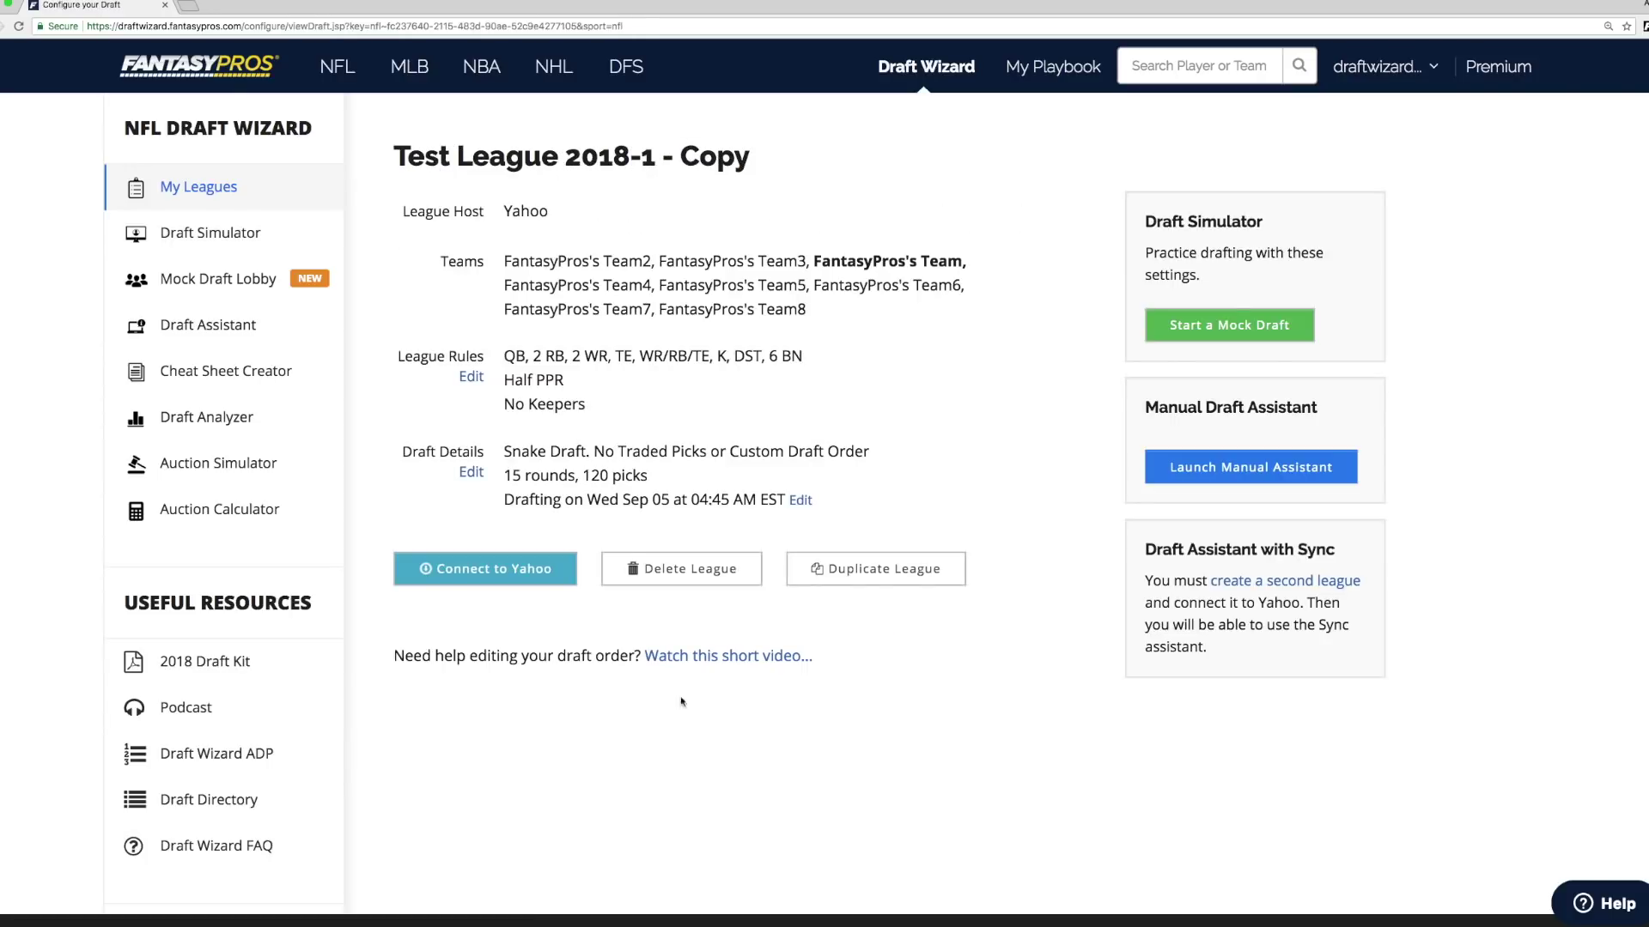
pyautogui.moveTo(400, 156); pyautogui.dragTo(745, 162)
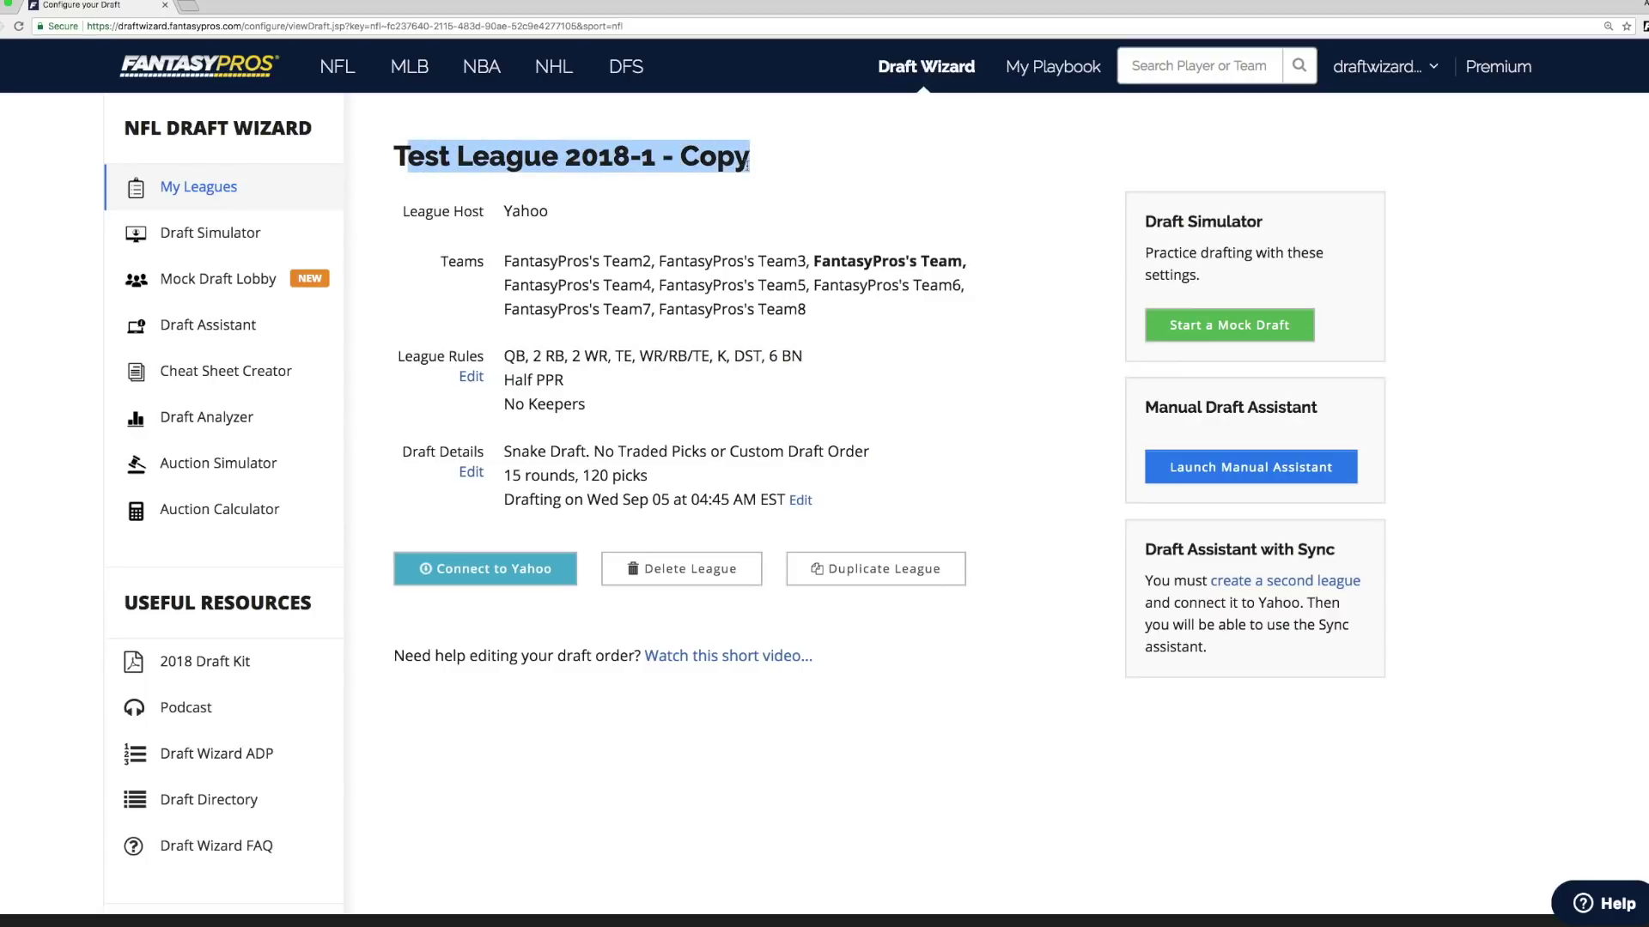
pyautogui.click(746, 164)
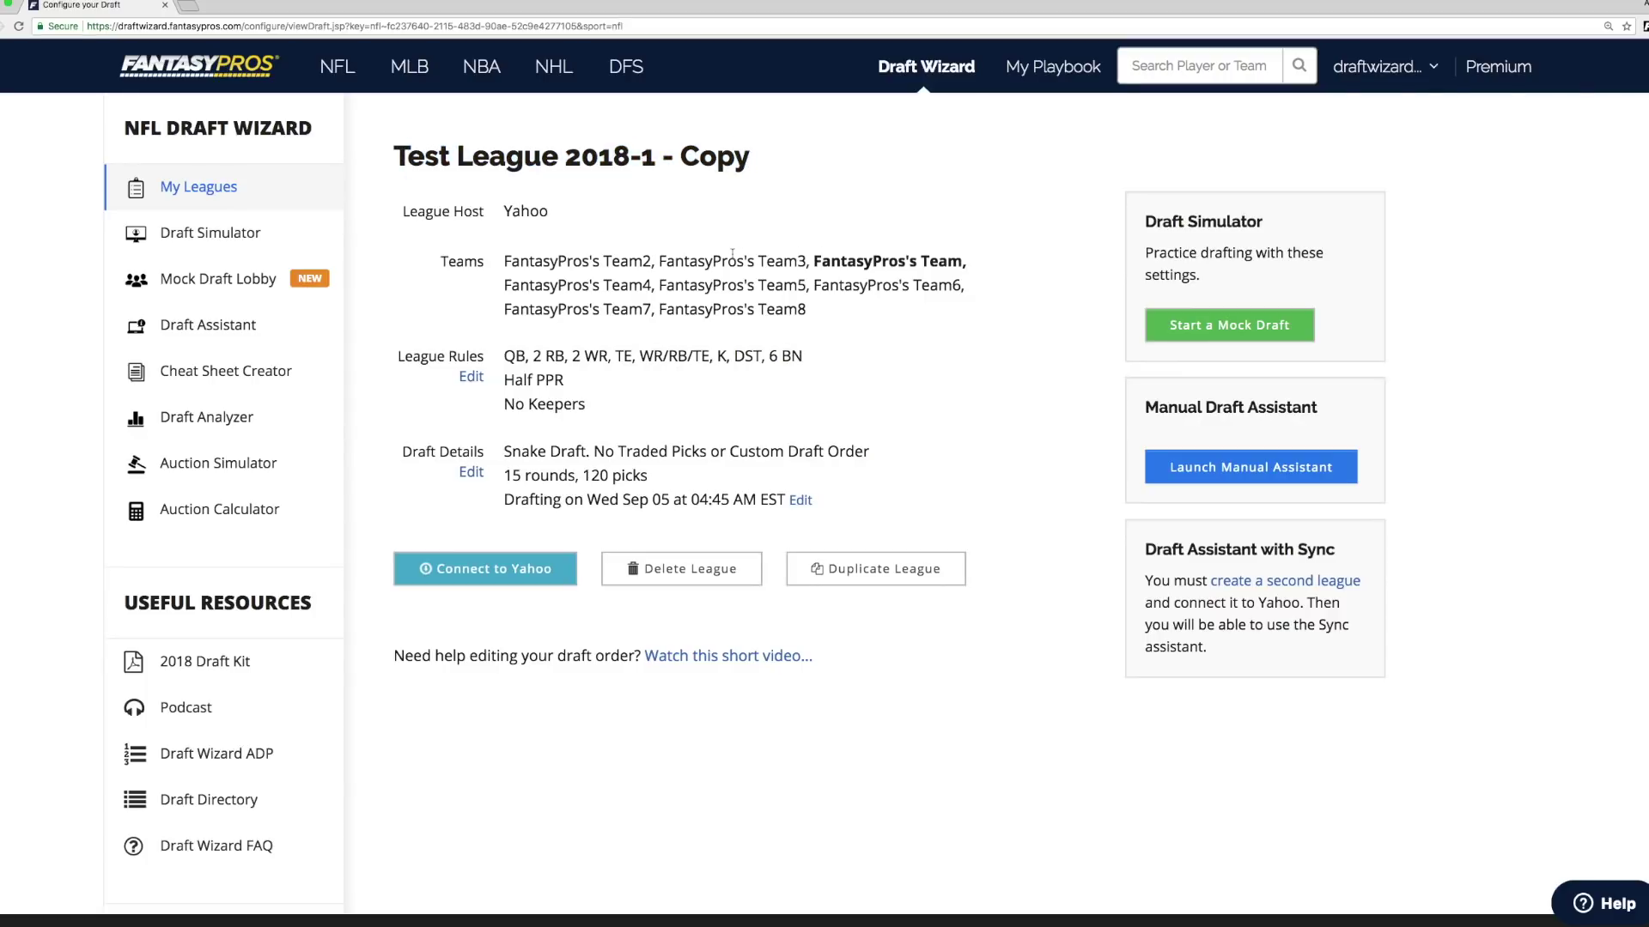
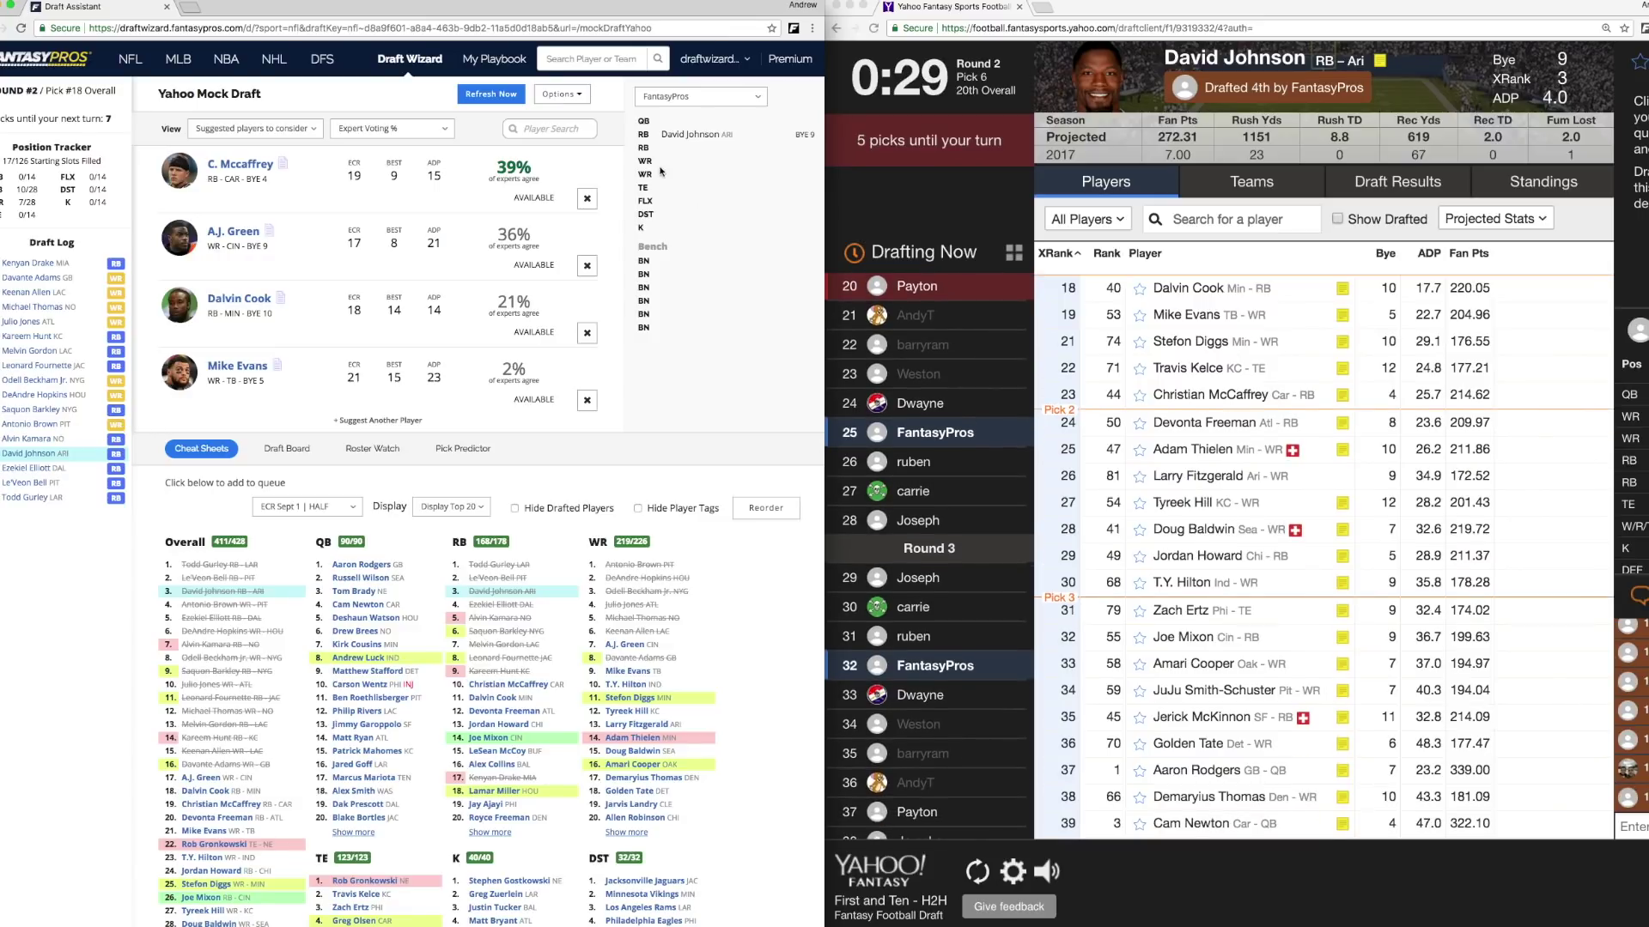
# - Check the Draft Assistant's refresh options and examine the tagged players in the cheat sheets
pyautogui.click(581, 103)
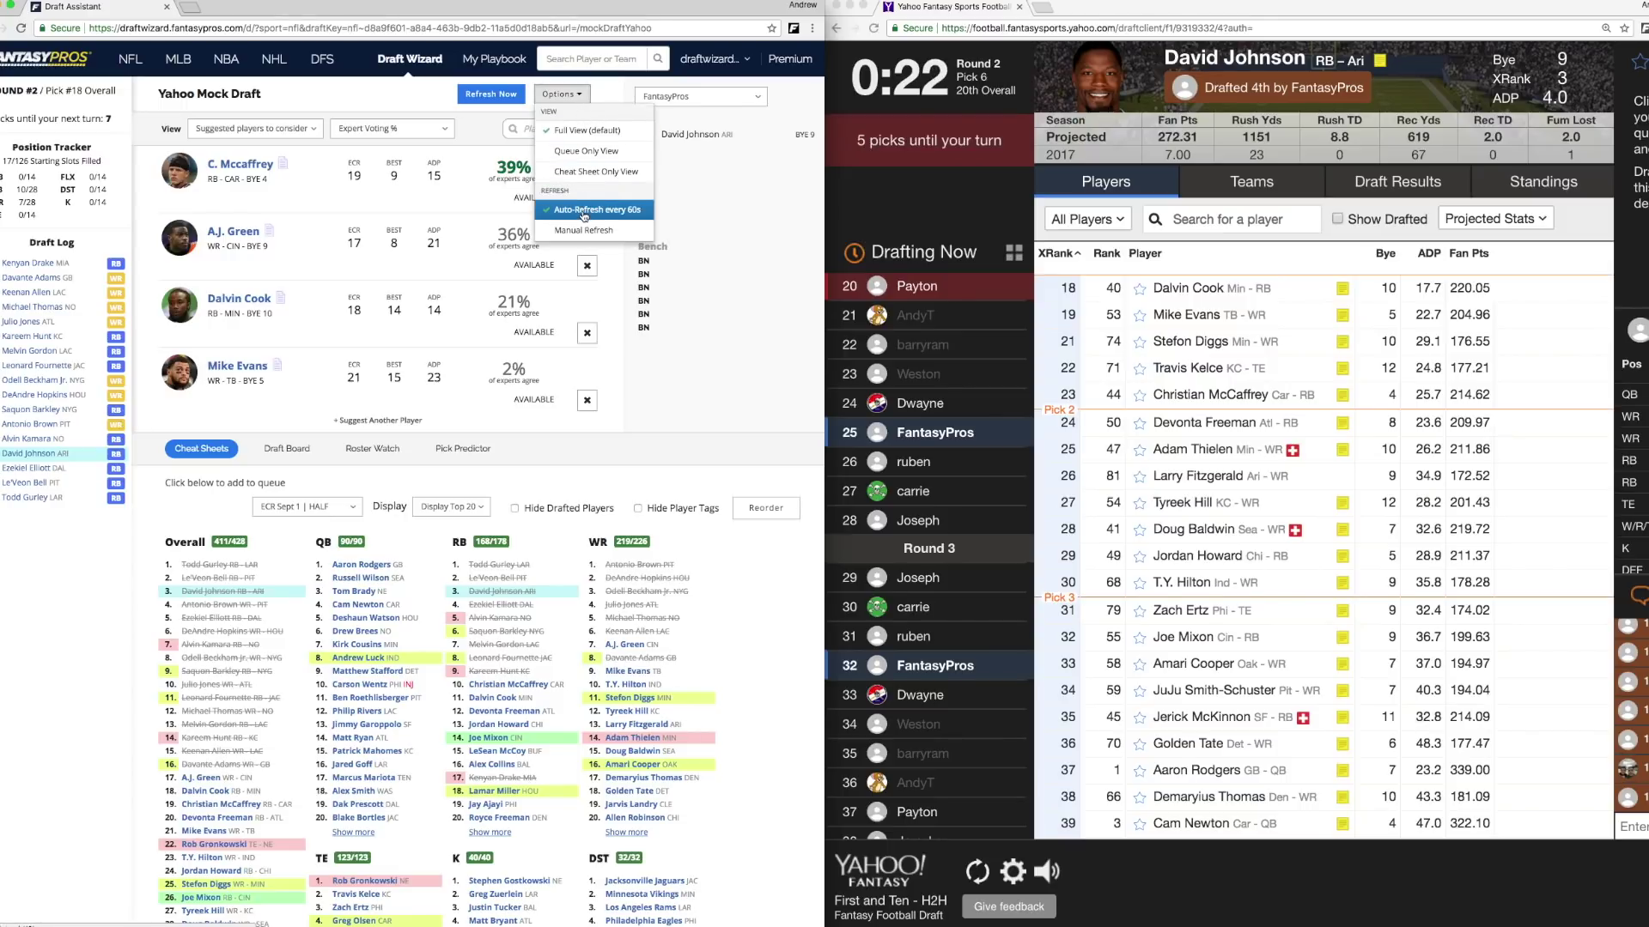
pyautogui.click(693, 399)
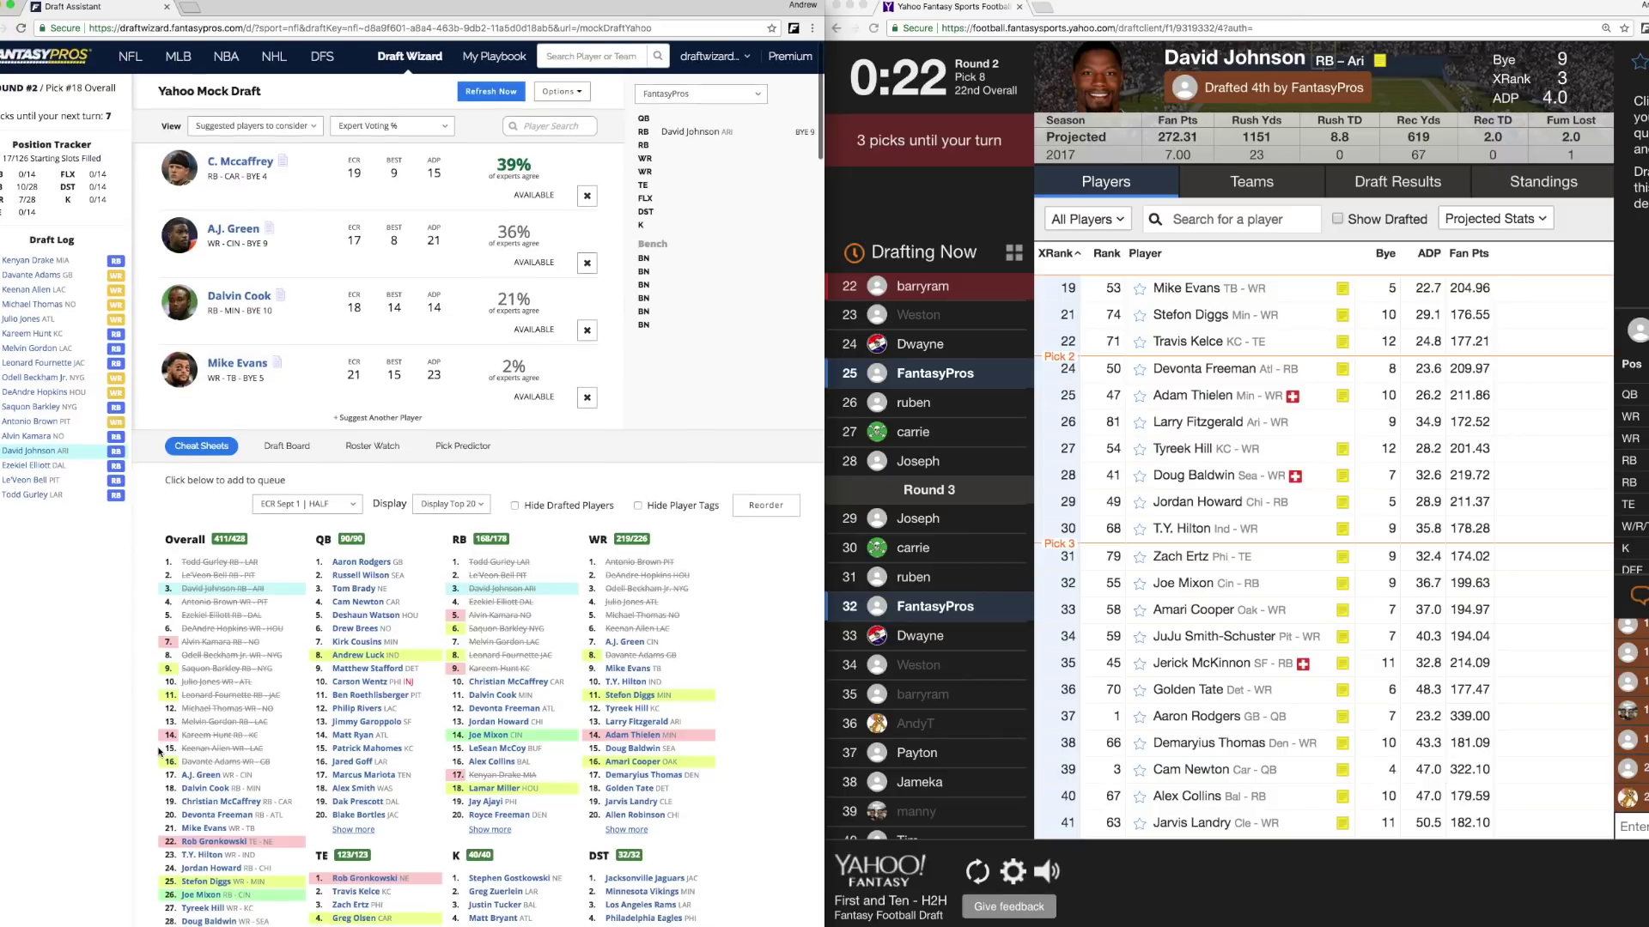
pyautogui.scroll(-3, 159, 752)
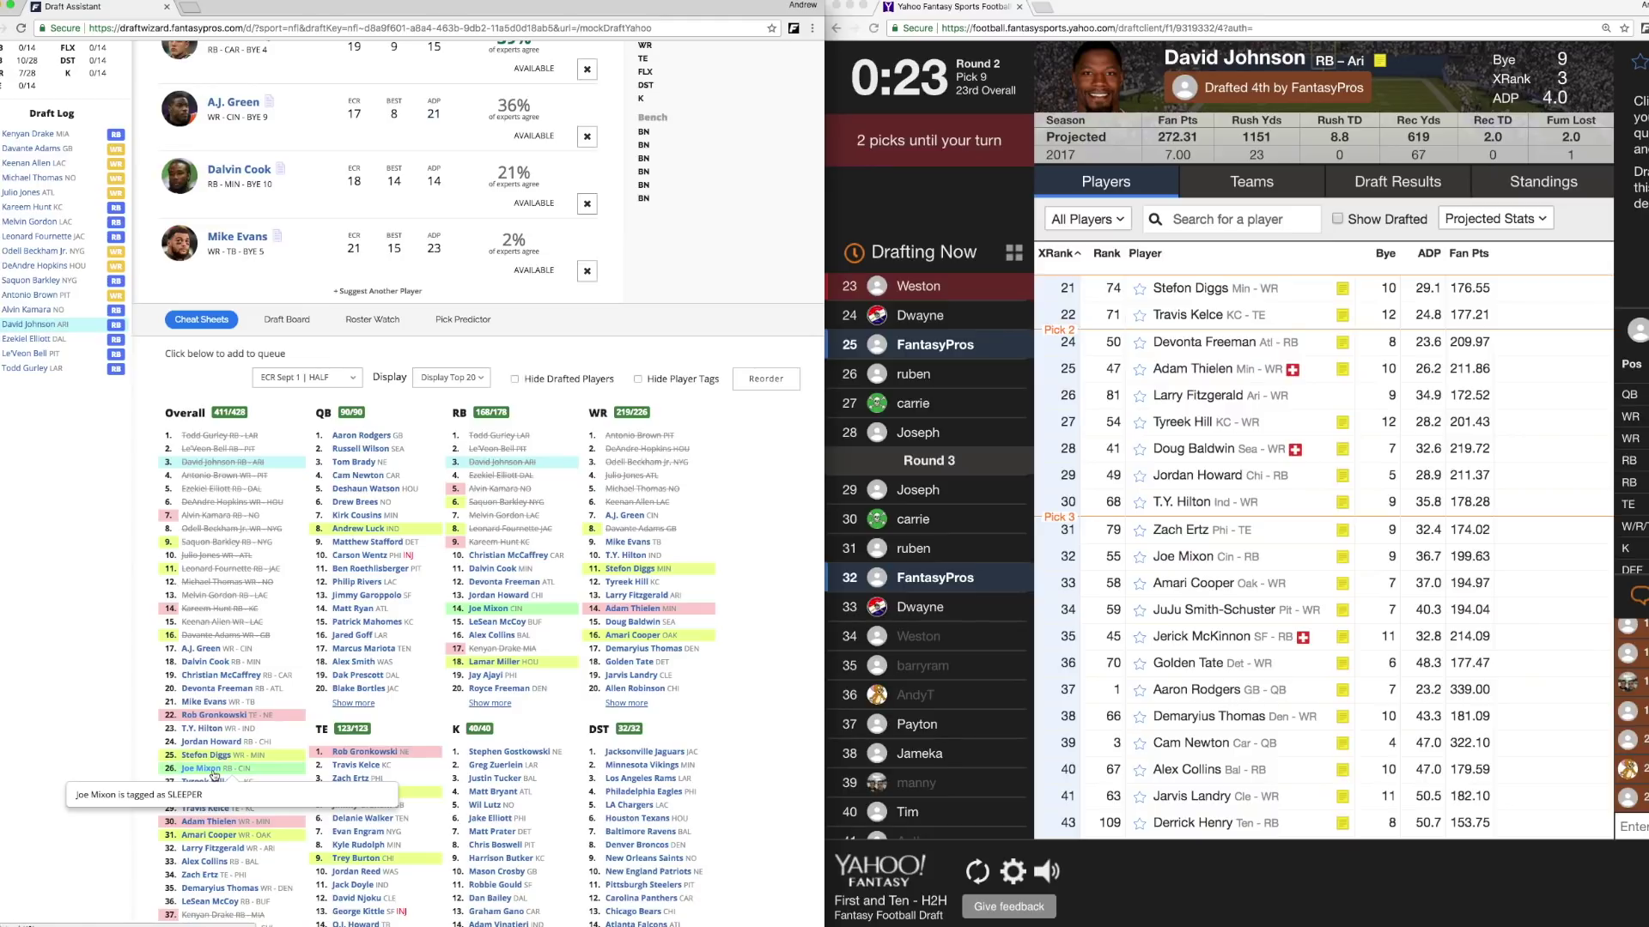
pyautogui.scroll(3, 214, 775)
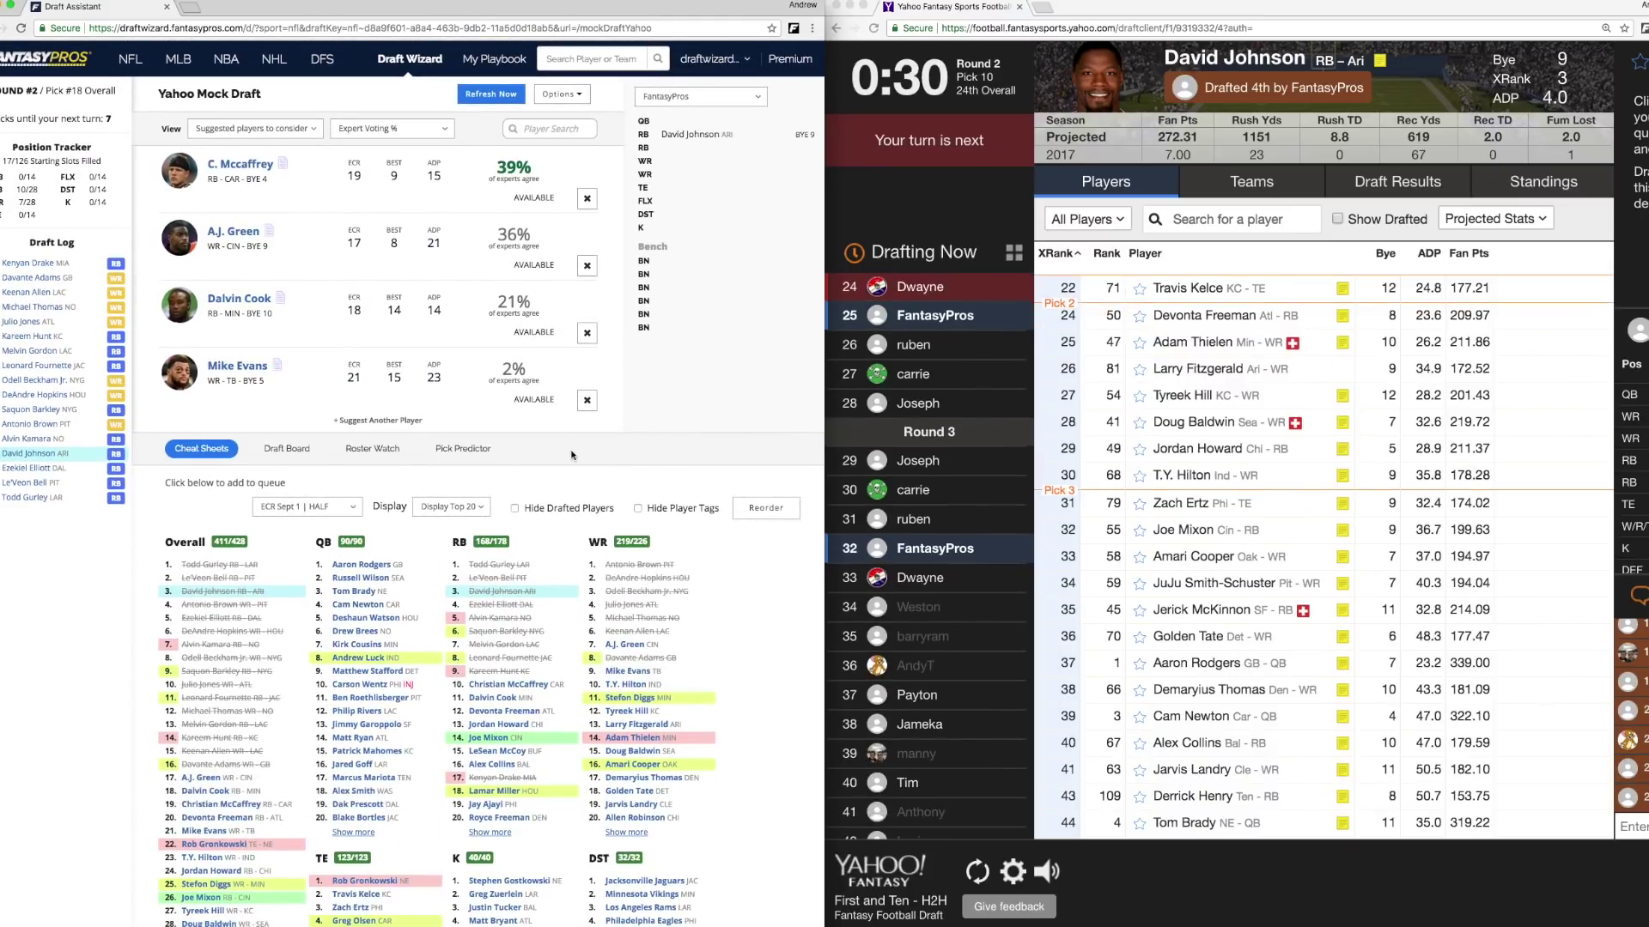
# - Review the Draft Board, Roster Watch and Pick Predictor views, and return to the Cheat Sheets
pyautogui.click(286, 449)
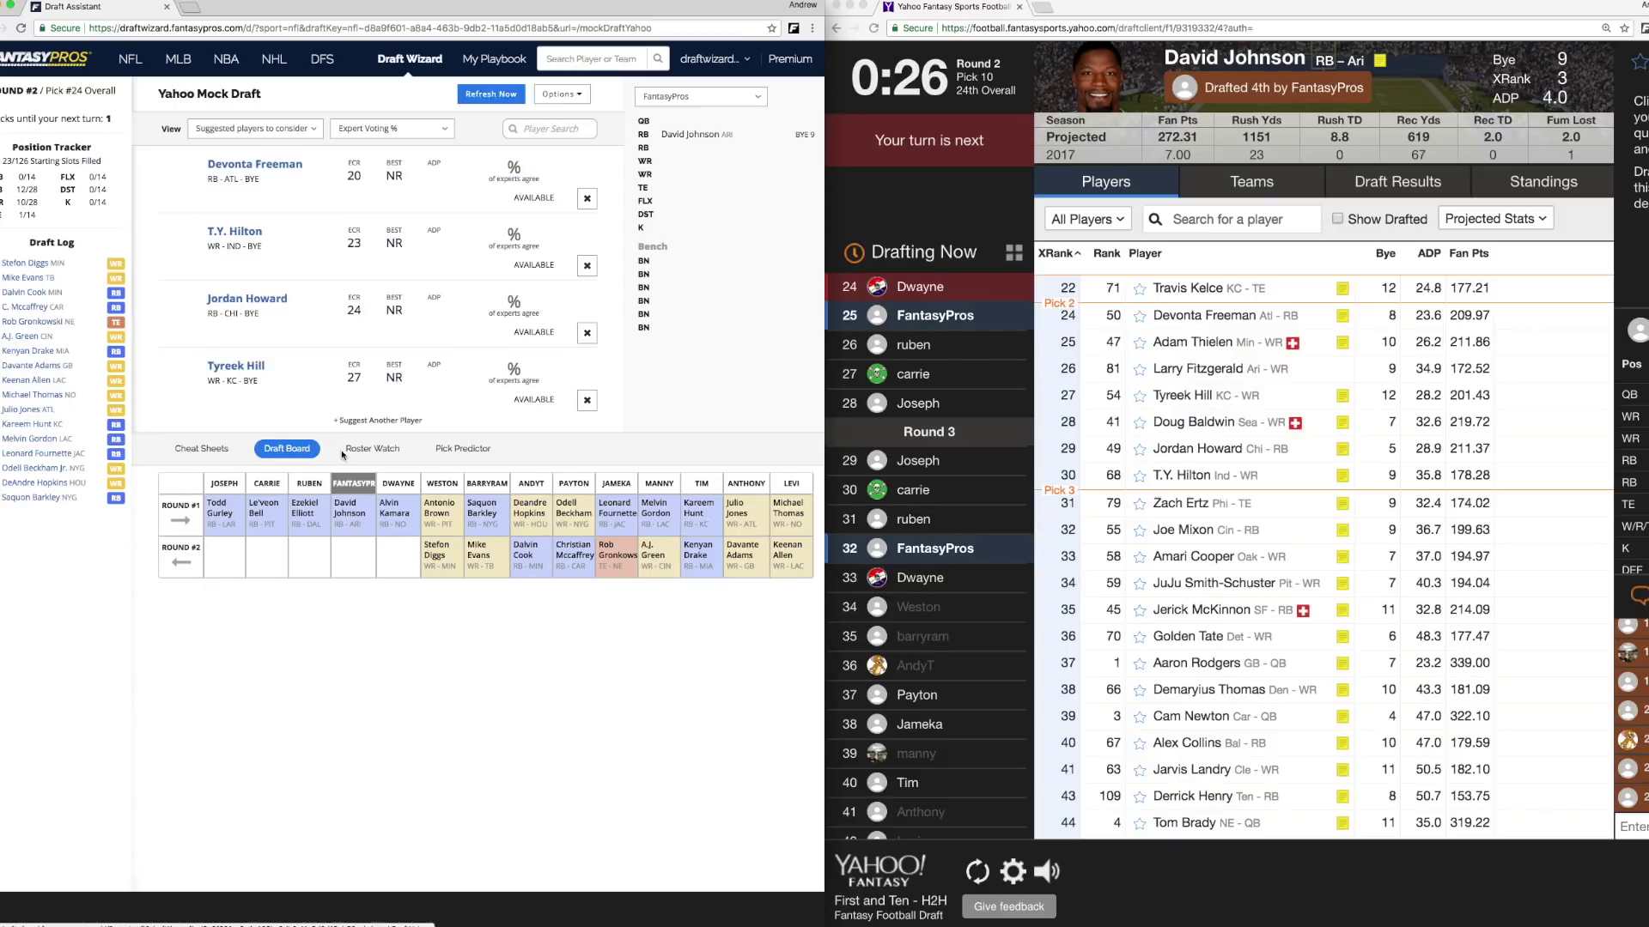
pyautogui.click(369, 451)
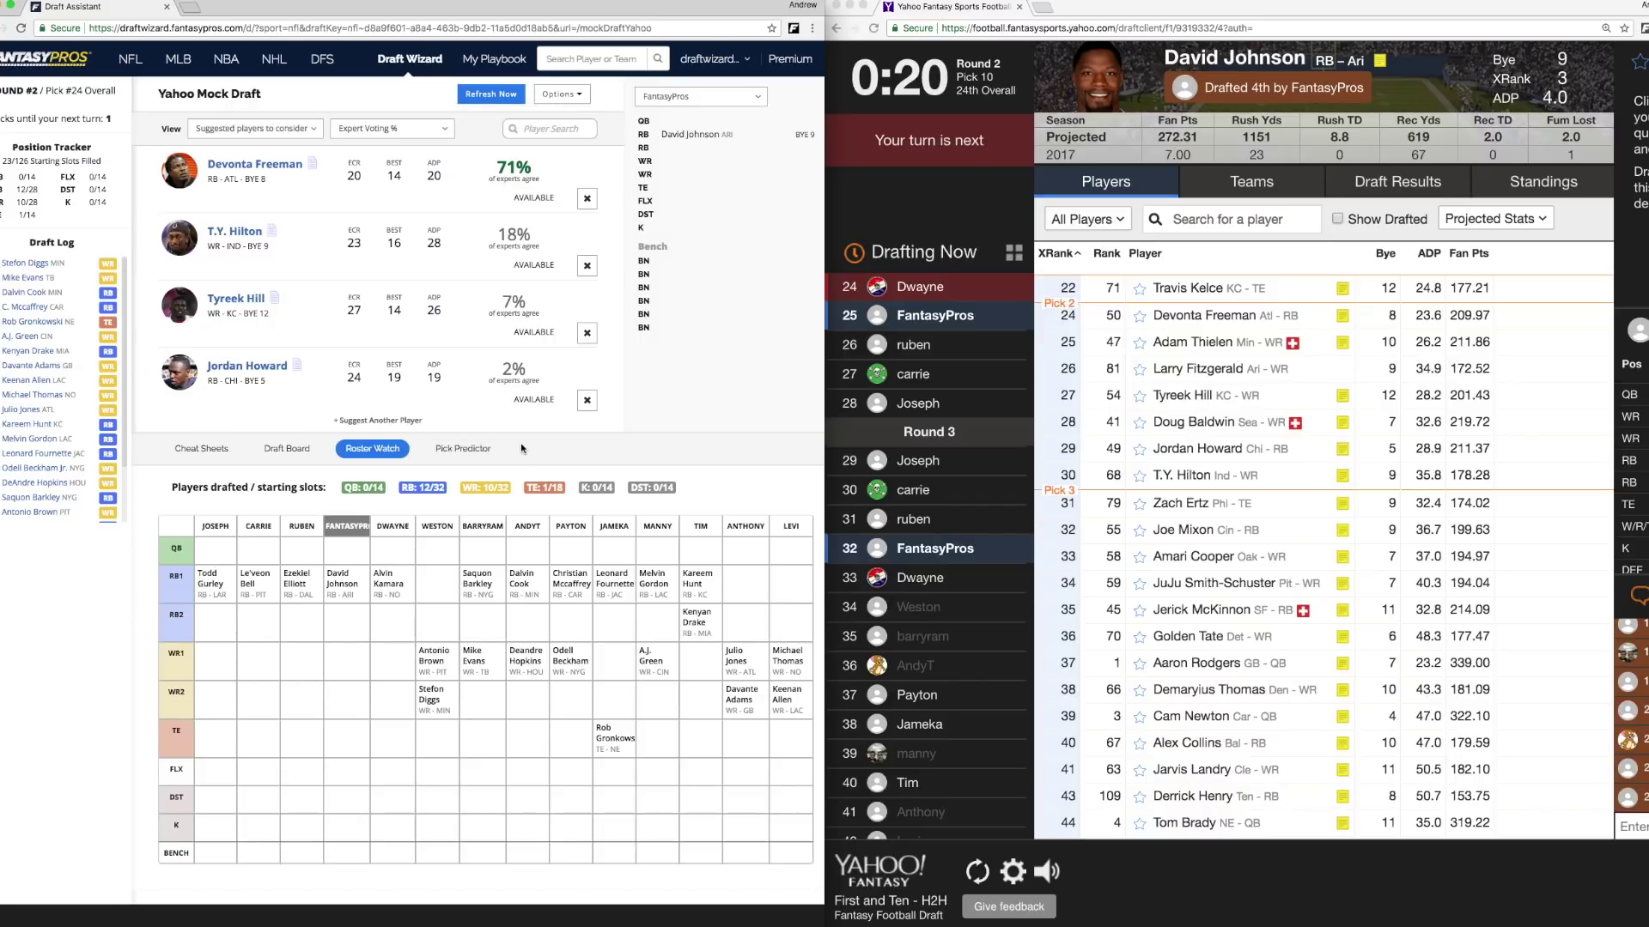
pyautogui.click(473, 448)
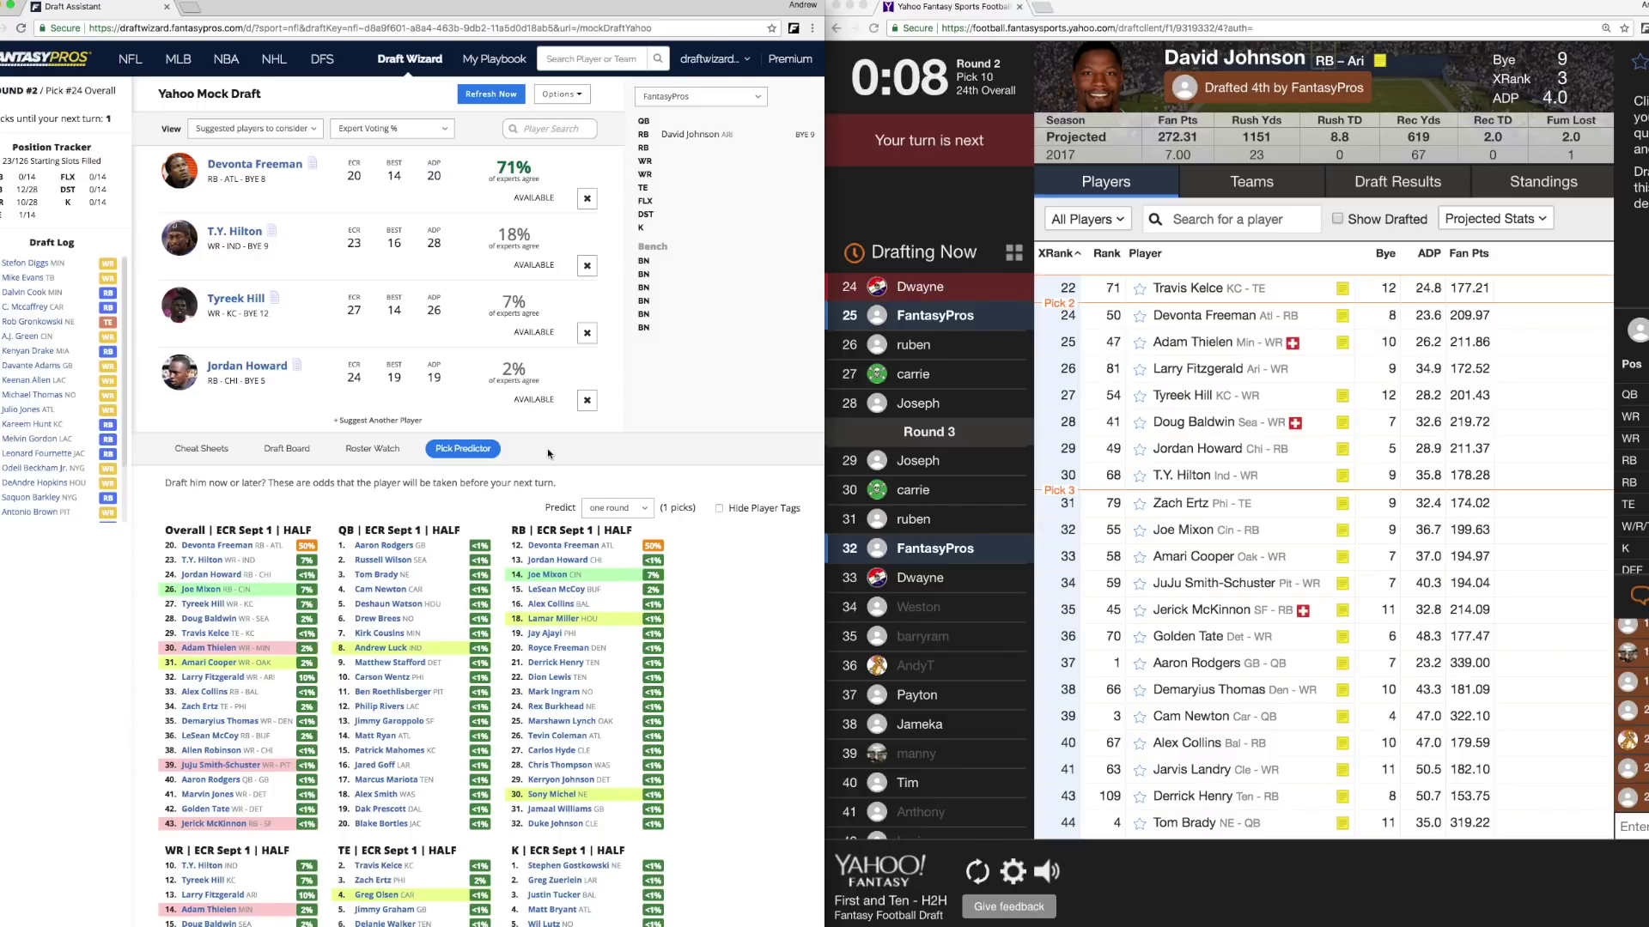
pyautogui.click(202, 449)
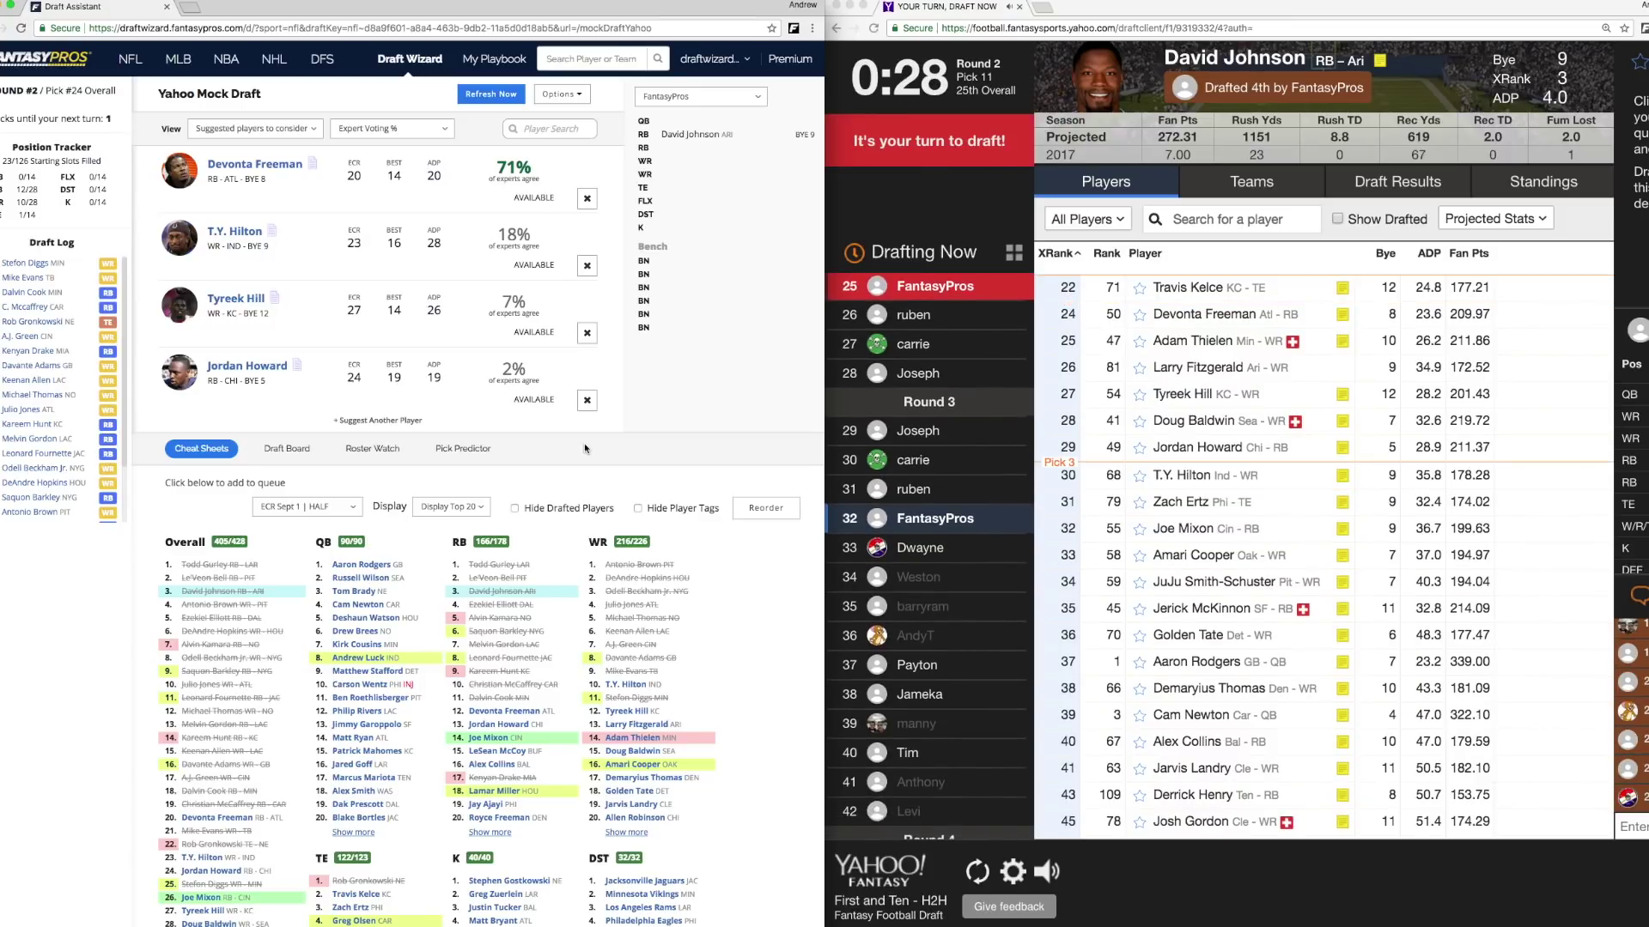
# - Refresh the Draft Assistant's suggestions and draft Devonta Freeman in the Yahoo draft room
pyautogui.click(478, 97)
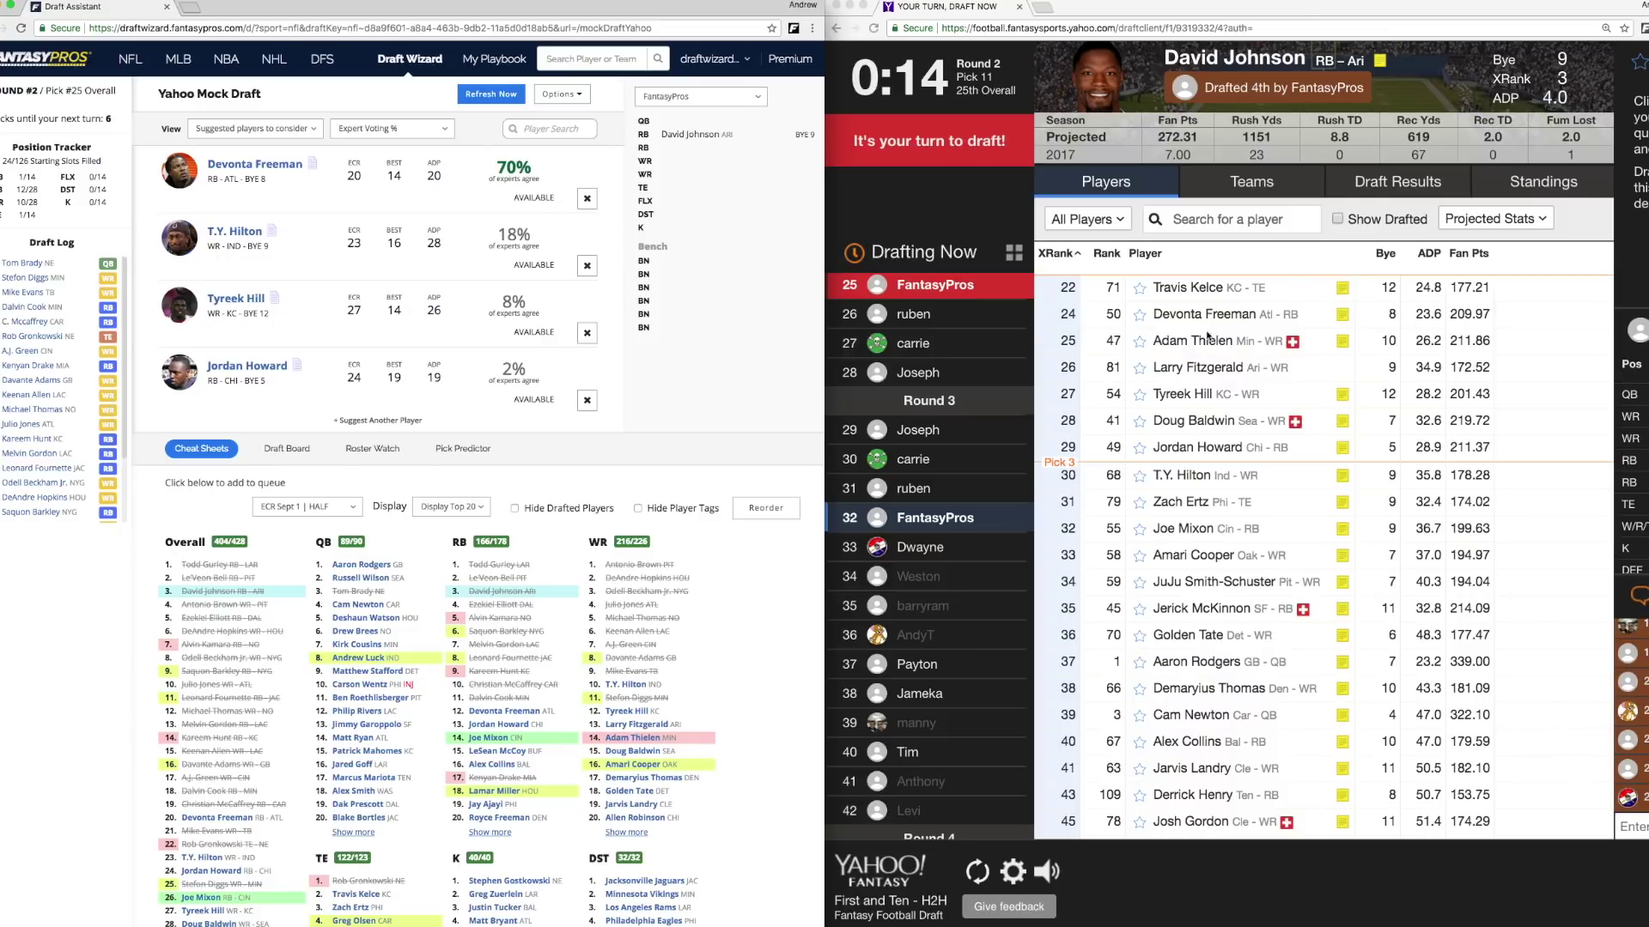
pyautogui.click(1233, 325)
pyautogui.click(1231, 325)
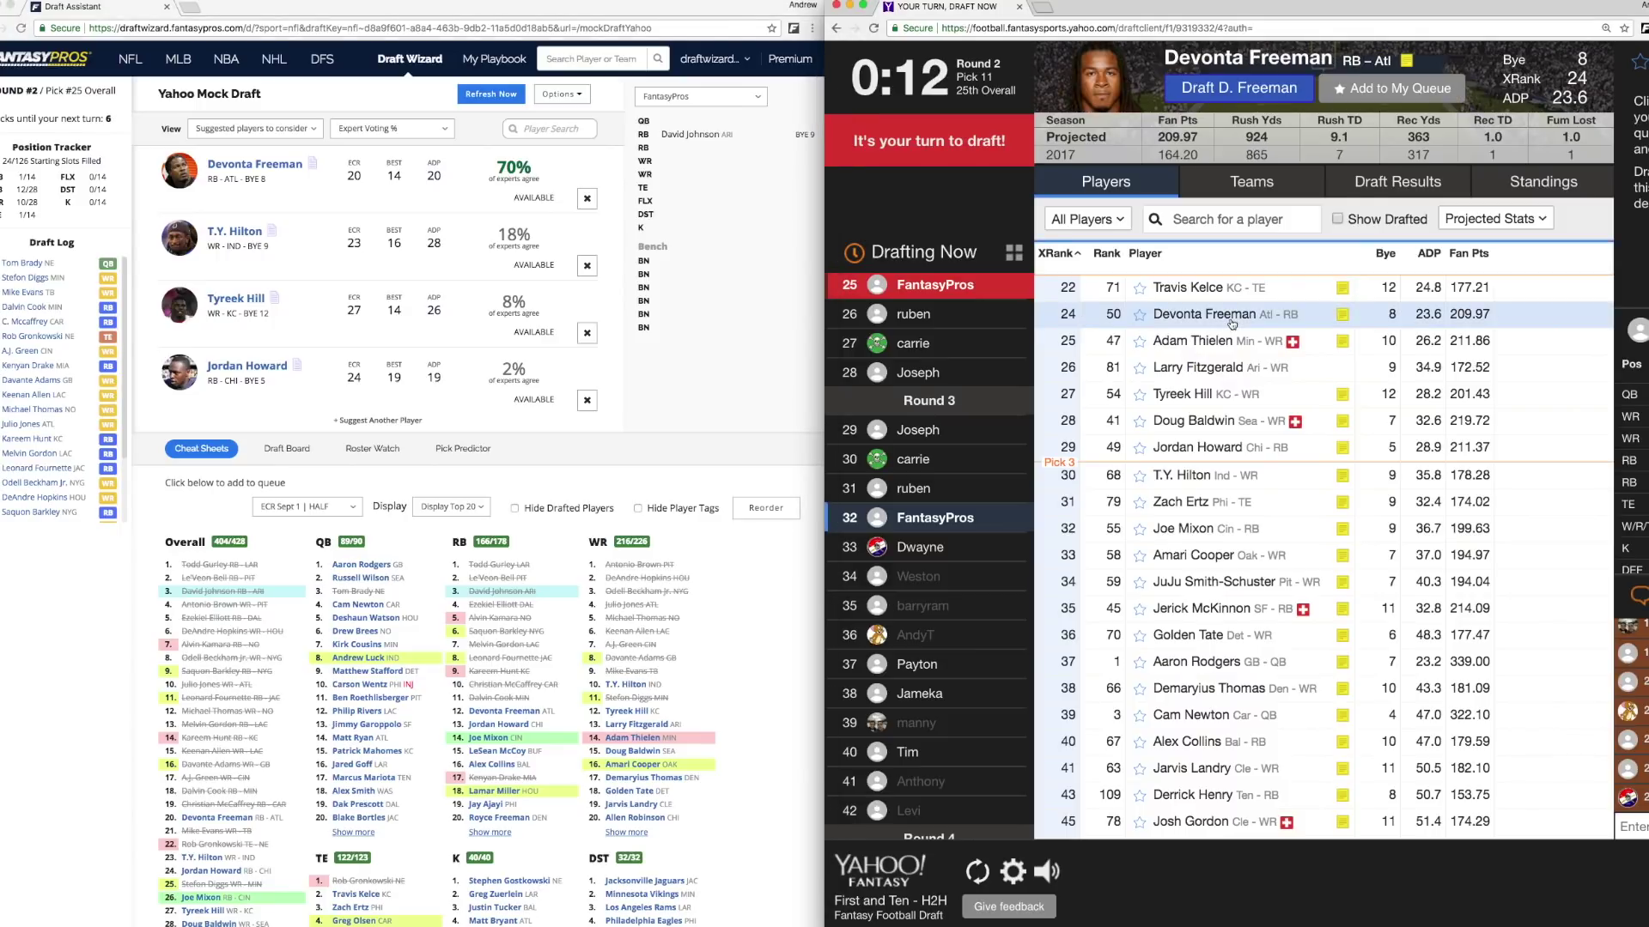
pyautogui.click(1245, 92)
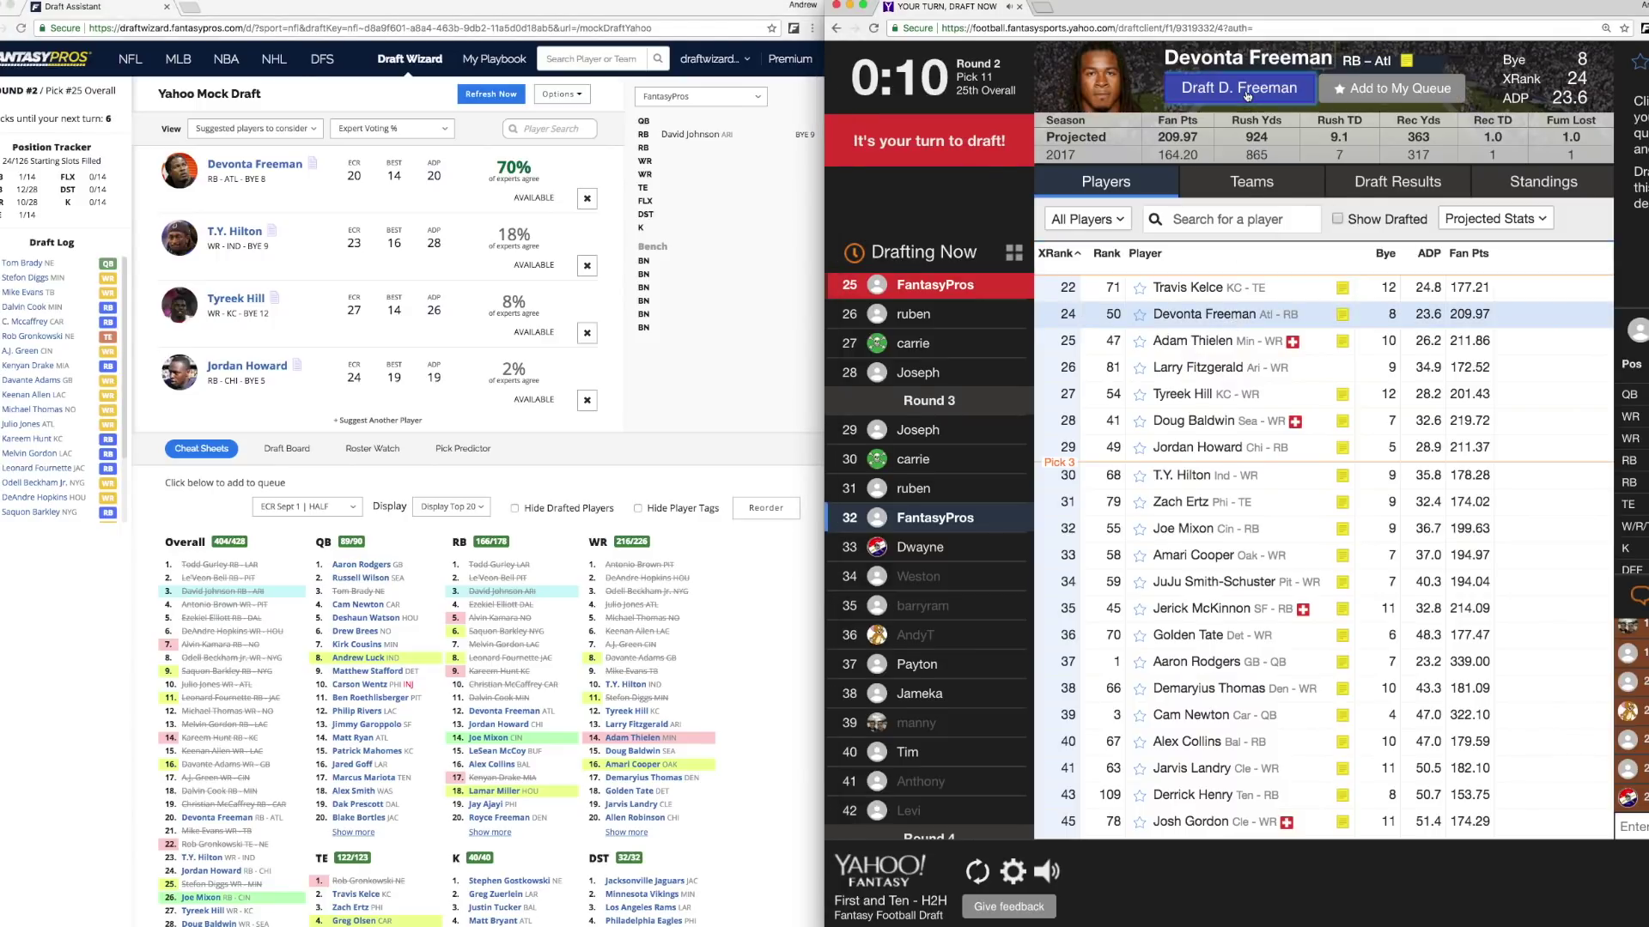
pyautogui.click(747, 384)
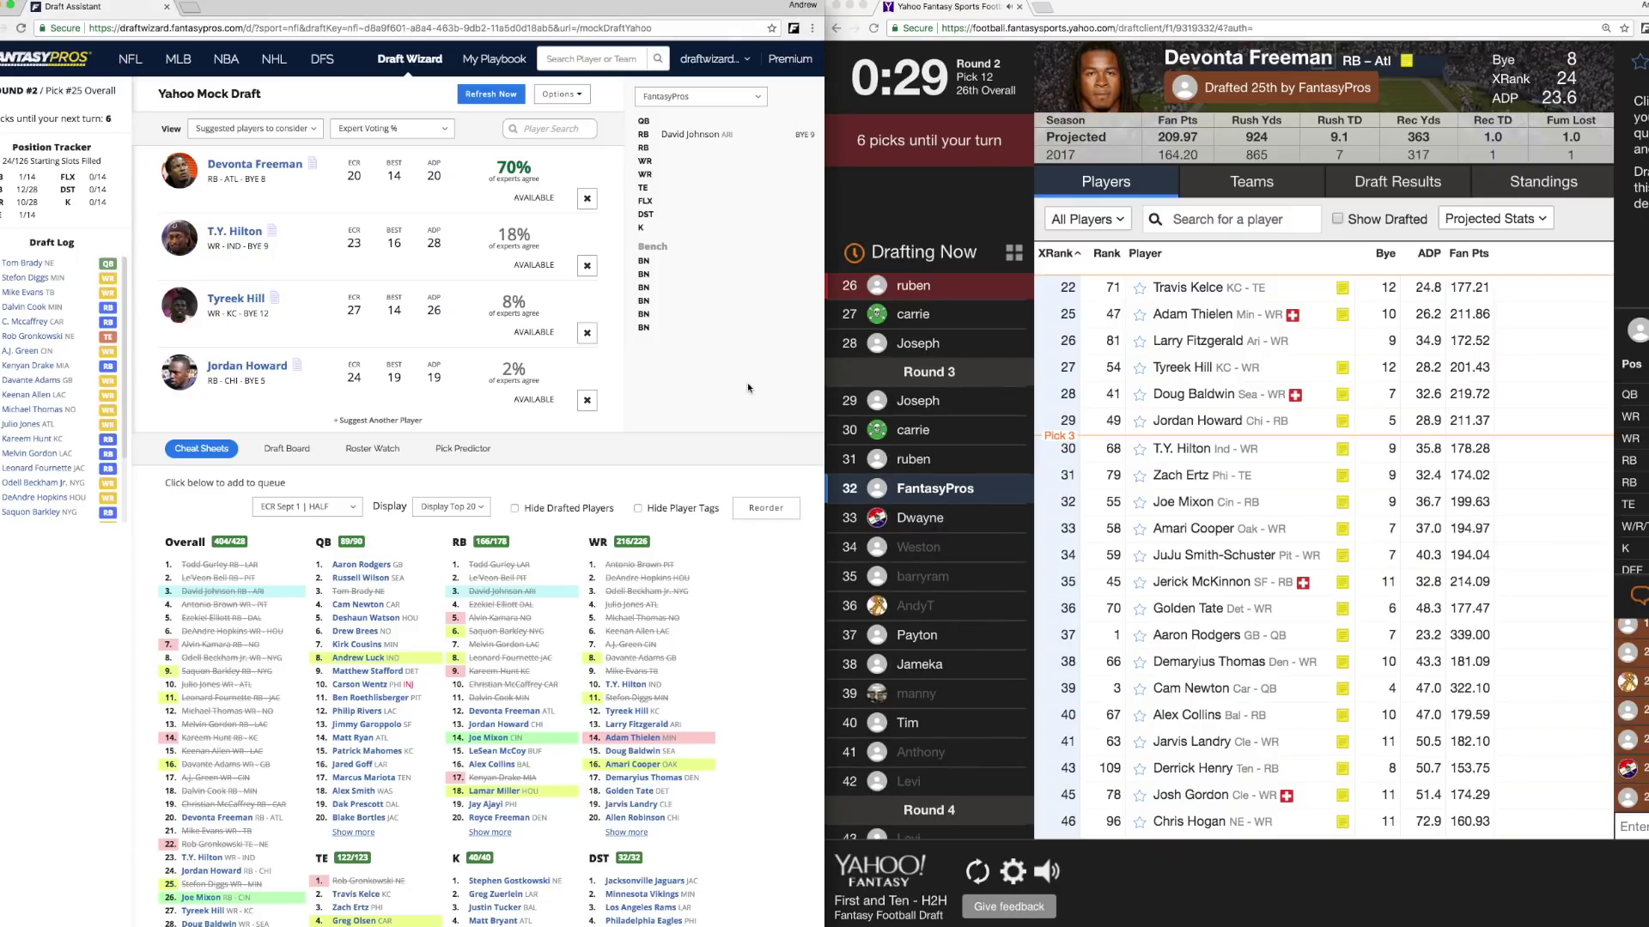